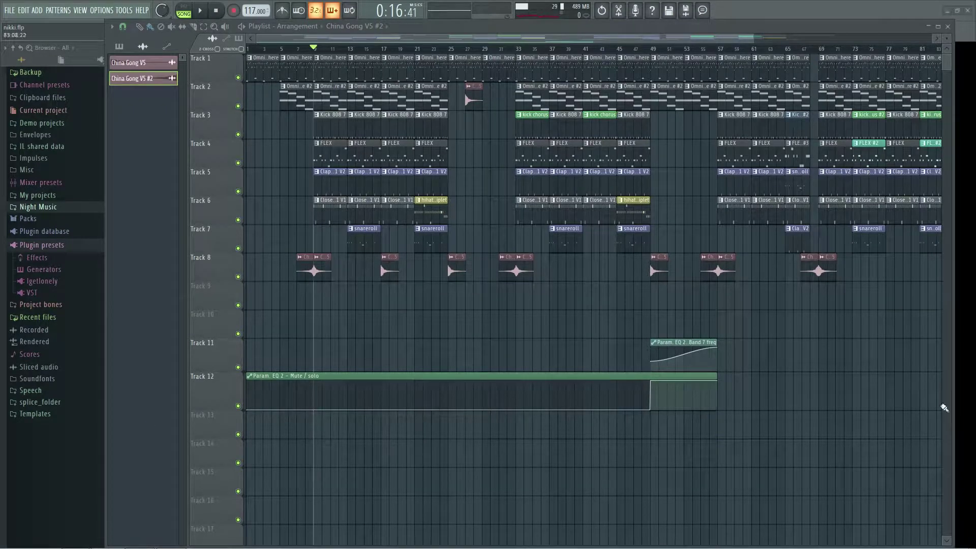
- Delete the small pink clip sitting on Track 2 near bar 26
{"action": "mouse_move", "coordinate": [748, 547]}
{"action": "right_click", "coordinate": [472, 92]}
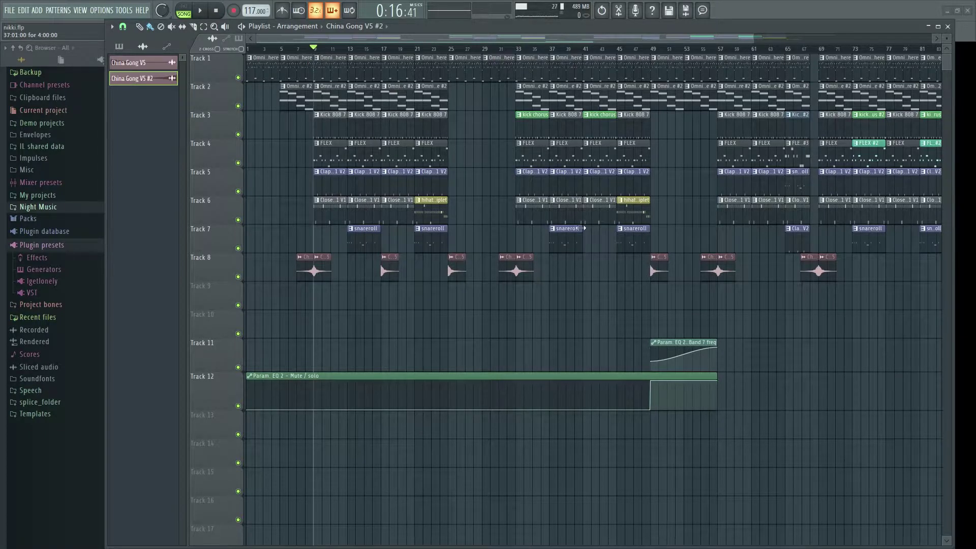
- Zoom out the playlist and select sections at bars 1–9, 9–25, 25–33 and 36–49
{"action": "scroll", "coordinate": [251, 272], "scroll_direction": "down", "scroll_amount": 3}
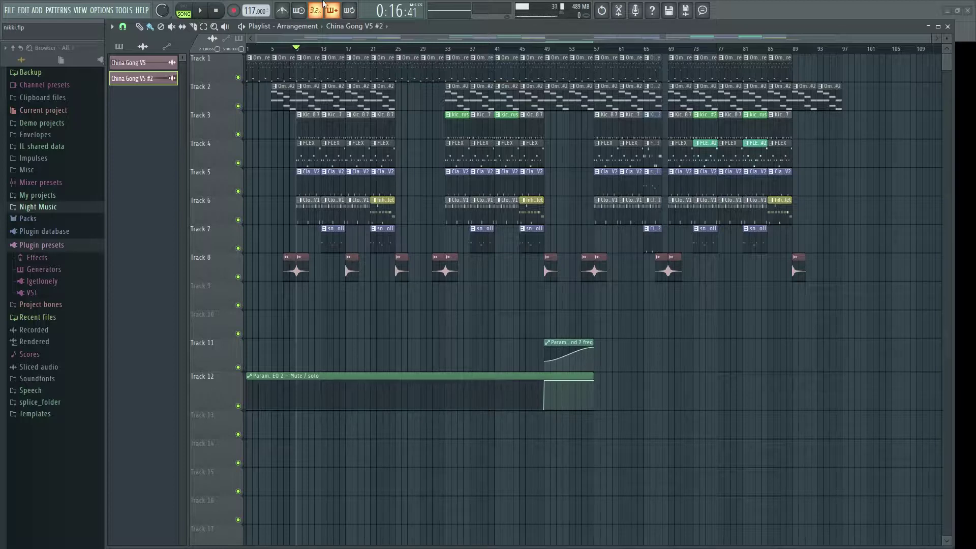
{"action": "left_click_drag", "start_coordinate": [296, 47], "coordinate": [247, 47]}
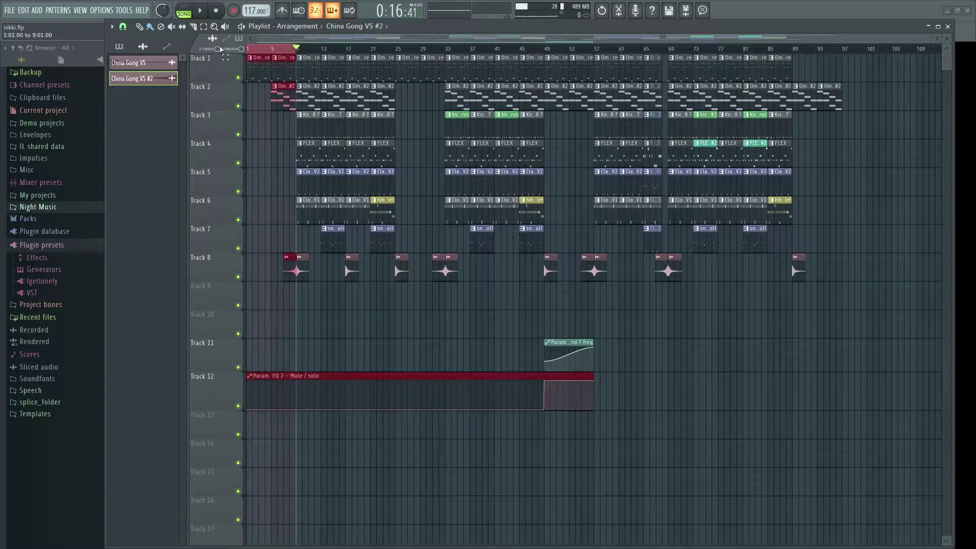
{"action": "left_click_drag", "start_coordinate": [395, 48], "coordinate": [296, 47]}
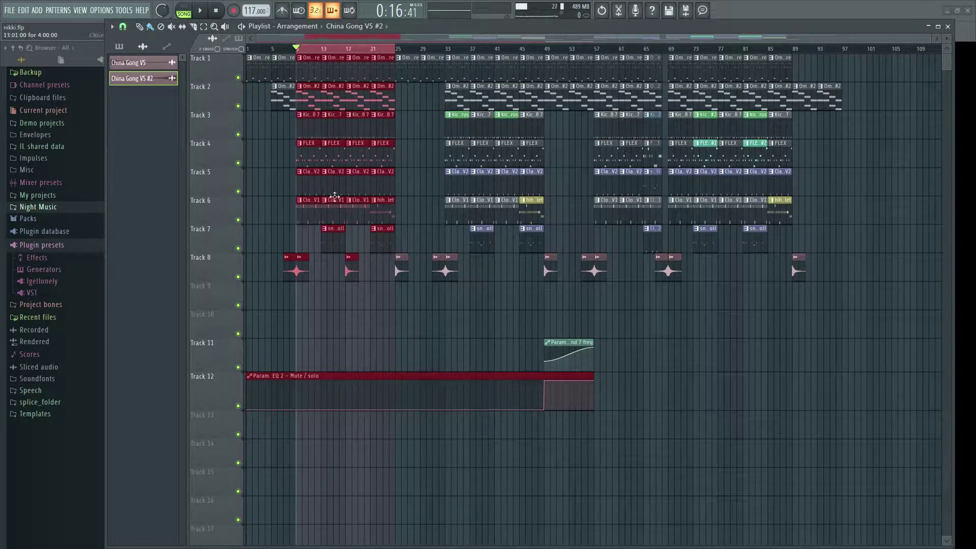
{"action": "left_click_drag", "start_coordinate": [445, 47], "coordinate": [396, 54]}
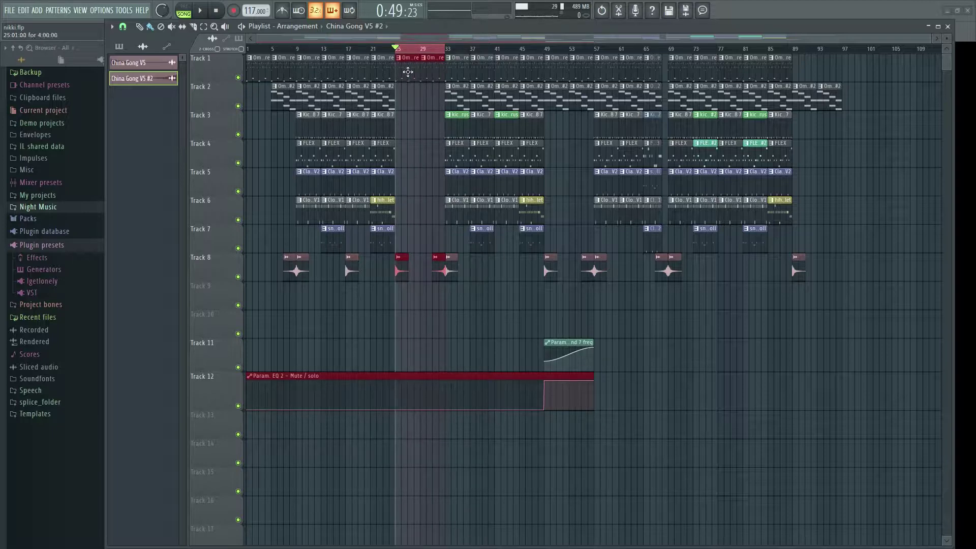
{"action": "left_click_drag", "start_coordinate": [545, 57], "coordinate": [465, 59]}
- Select bars 52–57 and 58–72, move the playhead to bars 33, 58, 63, then back to start
{"action": "left_click", "coordinate": [446, 50]}
{"action": "left_click_drag", "start_coordinate": [597, 48], "coordinate": [543, 52]}
{"action": "left_click_drag", "start_coordinate": [694, 48], "coordinate": [604, 52]}
{"action": "left_click", "coordinate": [603, 51]}
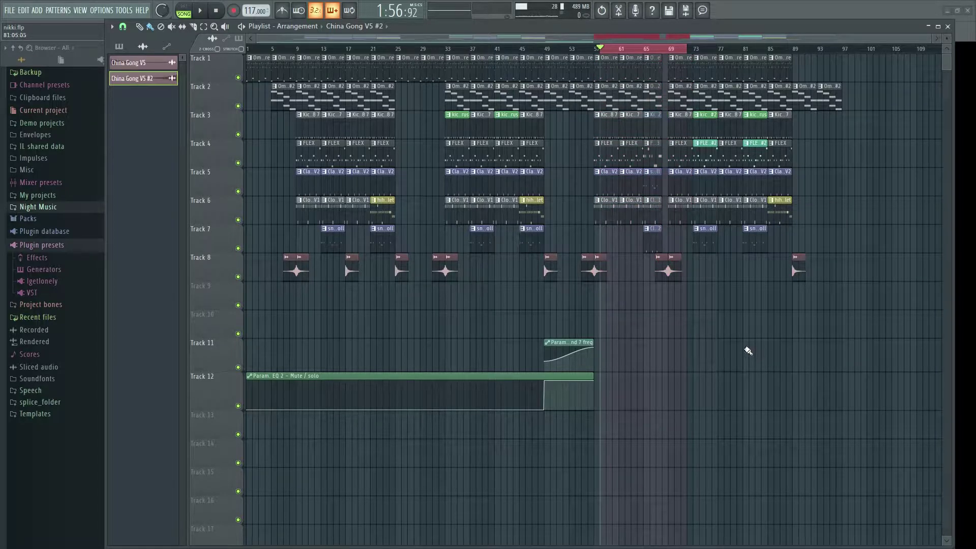
{"action": "left_click", "coordinate": [639, 50]}
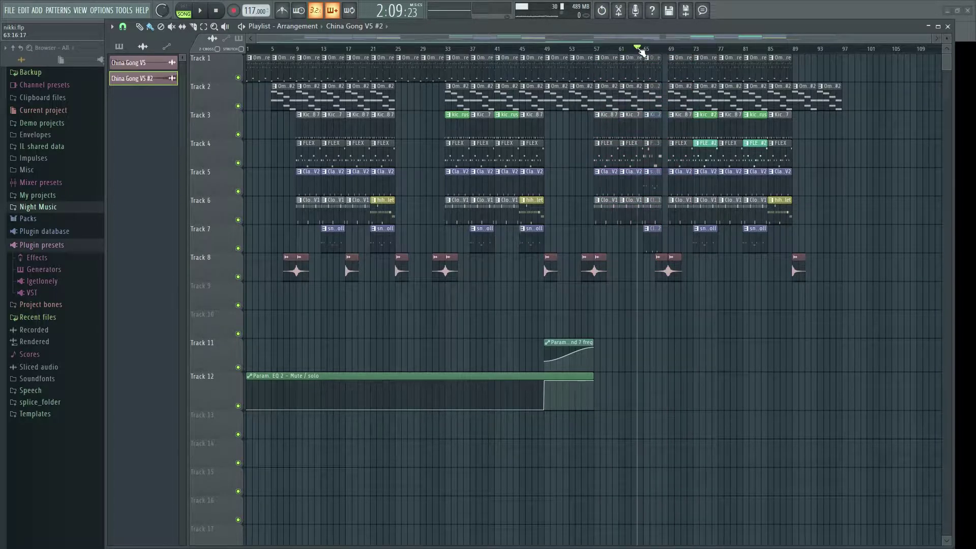
{"action": "key", "text": "space"}
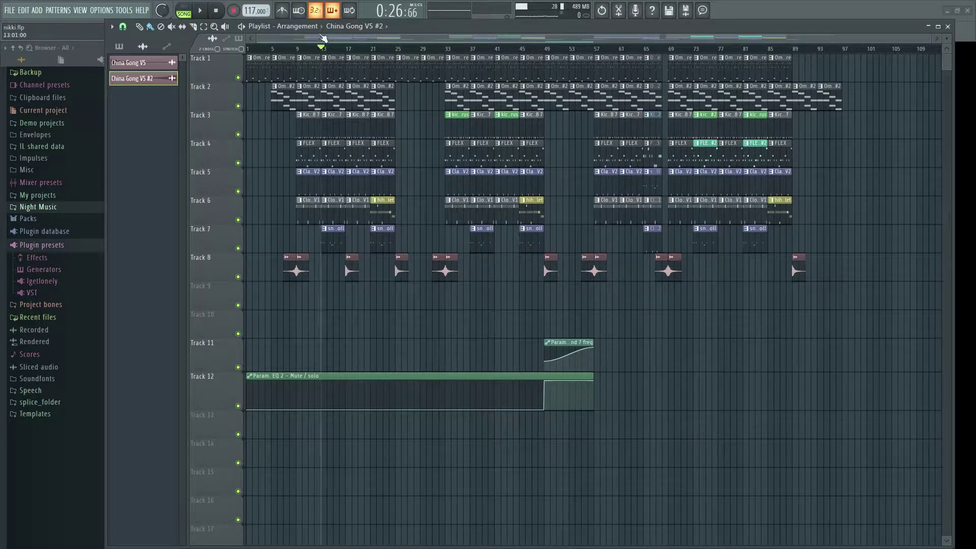
- Play the beat from the song start with the playlist maximized, then restore its window size
{"action": "left_click", "coordinate": [938, 27]}
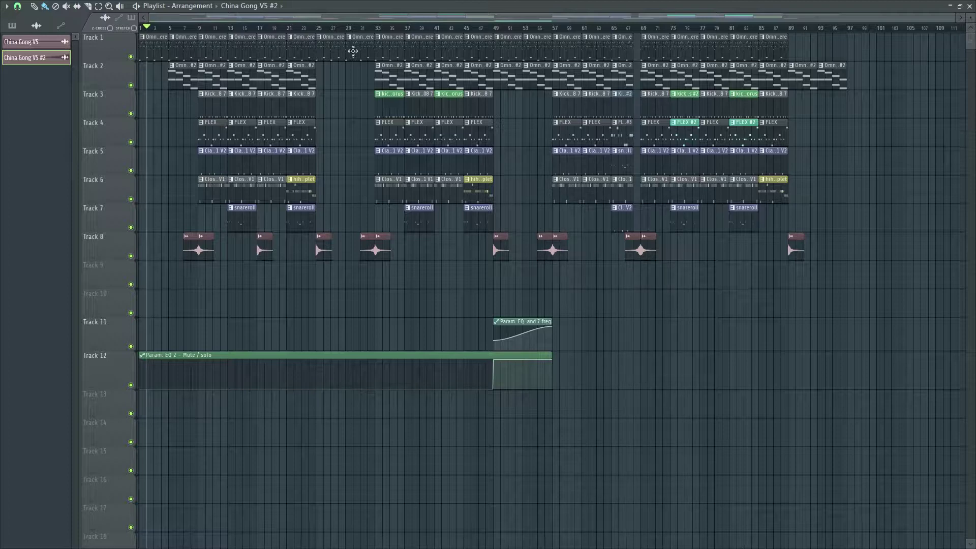
{"action": "key", "text": "space"}
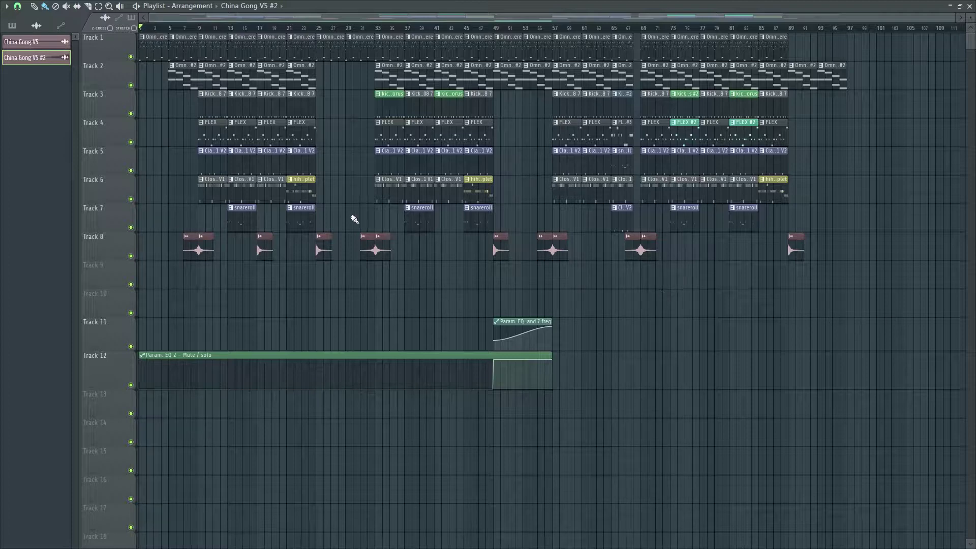
{"action": "key", "text": "space"}
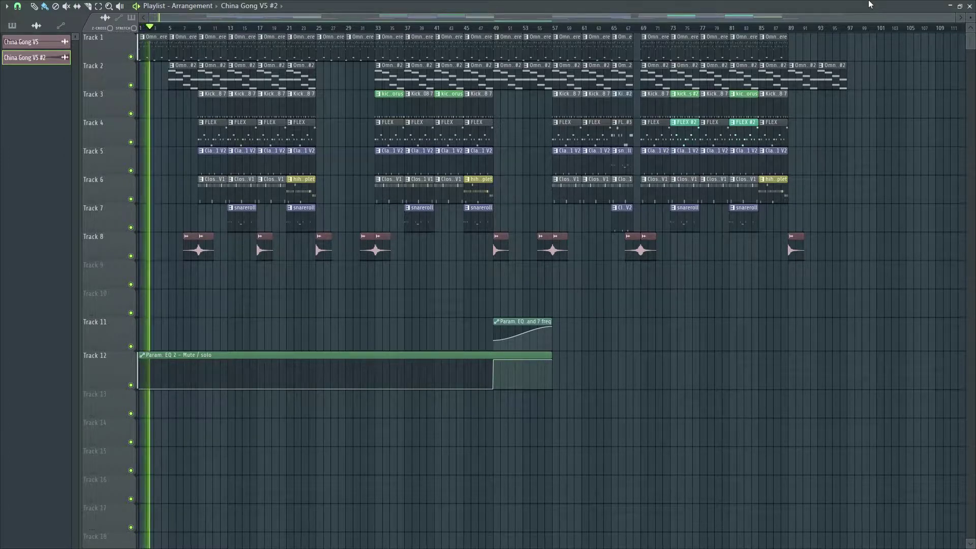
{"action": "left_click", "coordinate": [968, 7]}
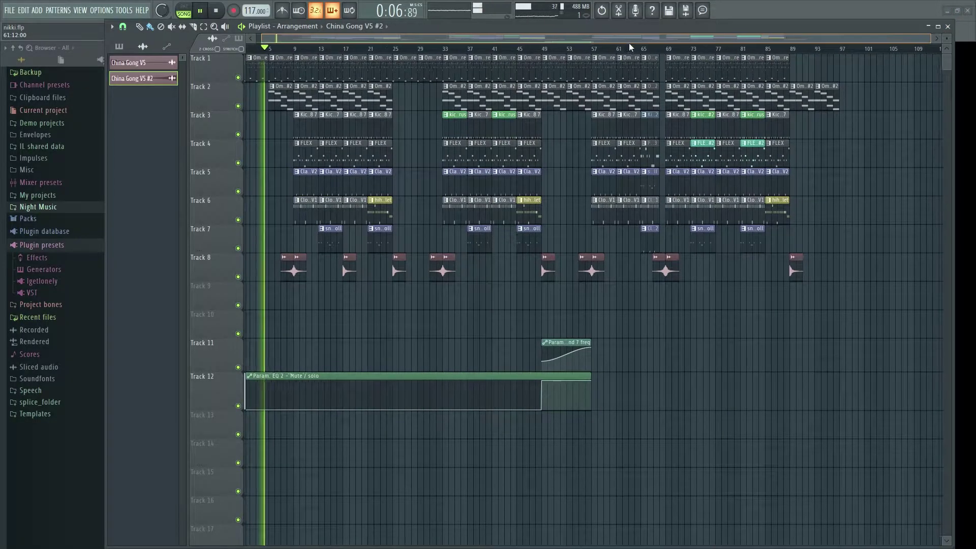
- Restart playback from the song start, resize and shift the playlist window left, then stop playback
{"action": "left_click", "coordinate": [538, 48]}
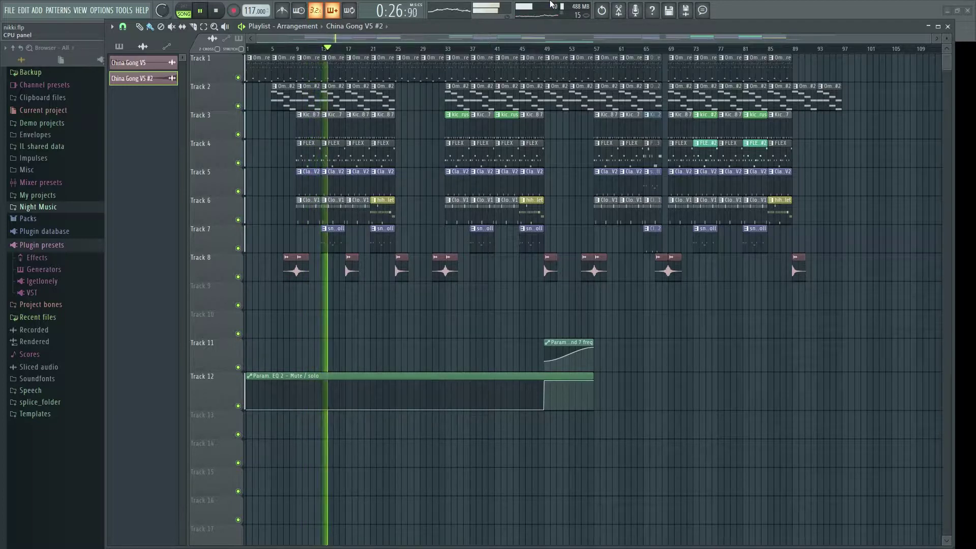
{"action": "left_click", "coordinate": [938, 28]}
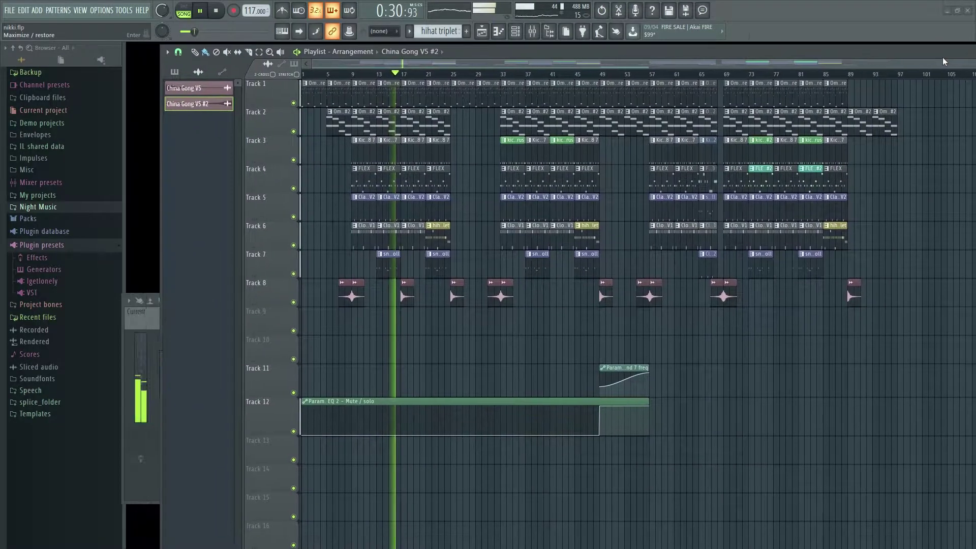
{"action": "left_click_drag", "start_coordinate": [943, 62], "coordinate": [908, 58]}
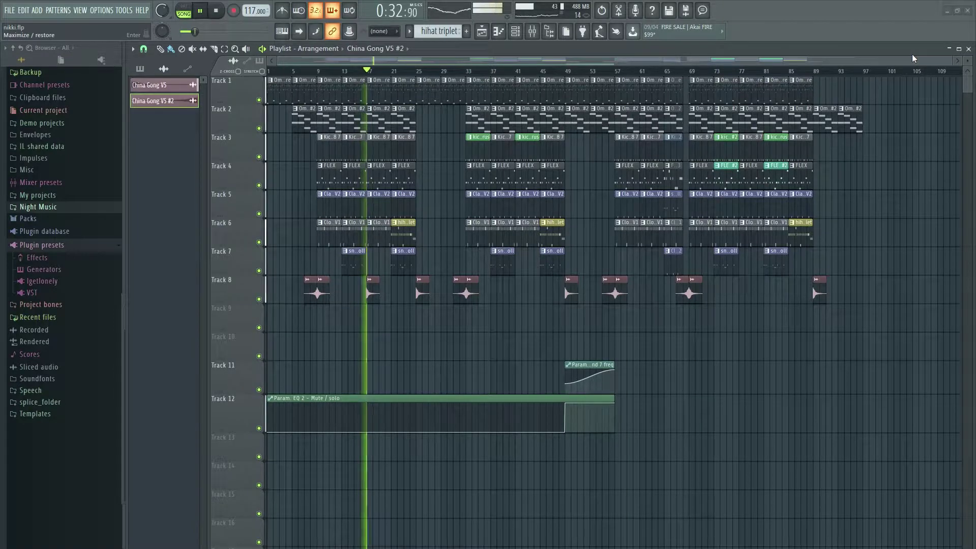
{"action": "key", "text": "space"}
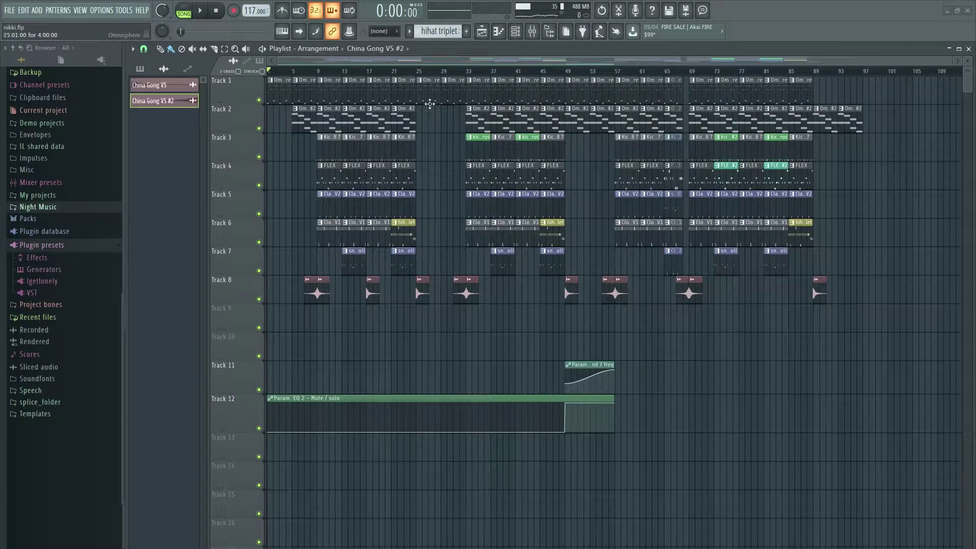
- Solo Track 1, unmute Track 12, and open the Omnisphere melody clip's notes
{"action": "right_click", "coordinate": [259, 101]}
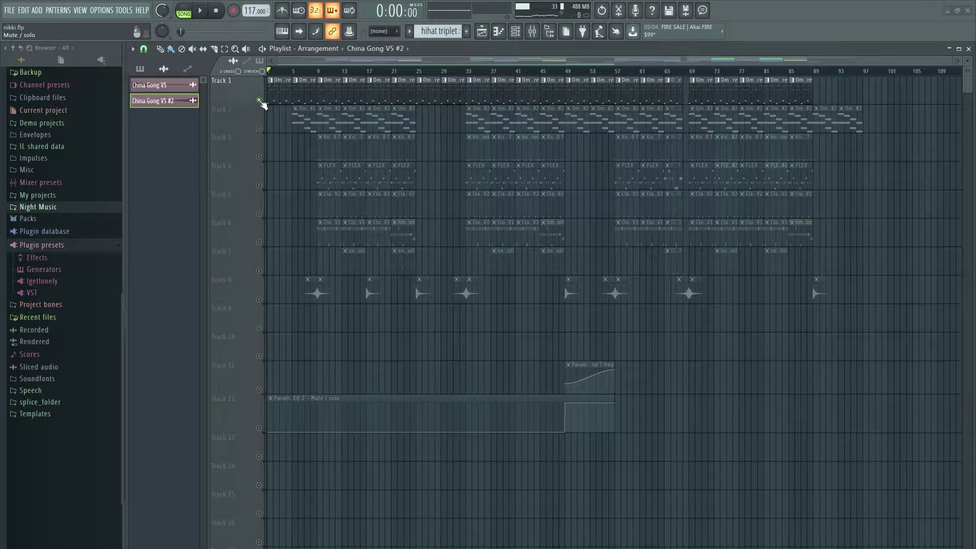
{"action": "left_click", "coordinate": [259, 428]}
{"action": "double_click", "coordinate": [280, 91]}
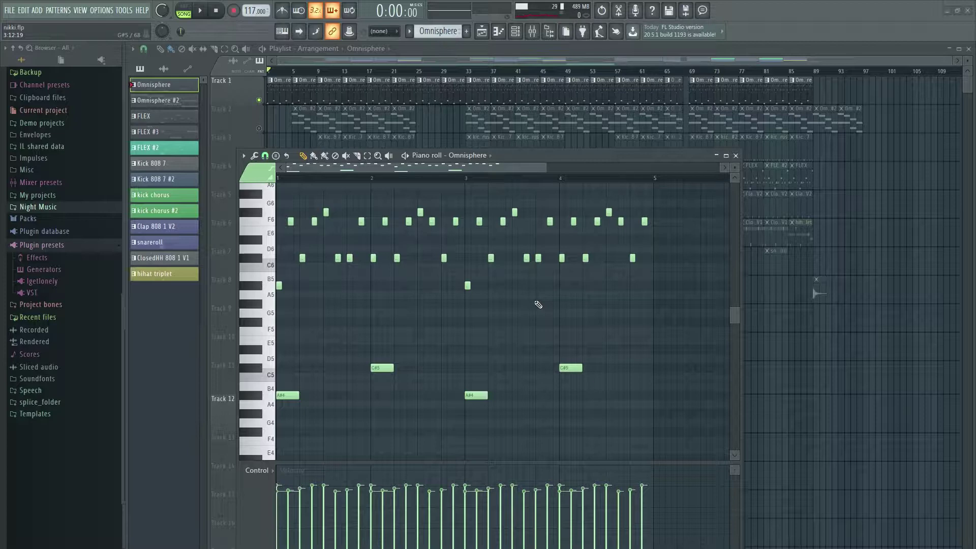
- Play and stop the Omnisphere melody in the piano roll, then close the note editor
{"action": "scroll", "coordinate": [544, 304], "scroll_direction": "down", "scroll_amount": 2}
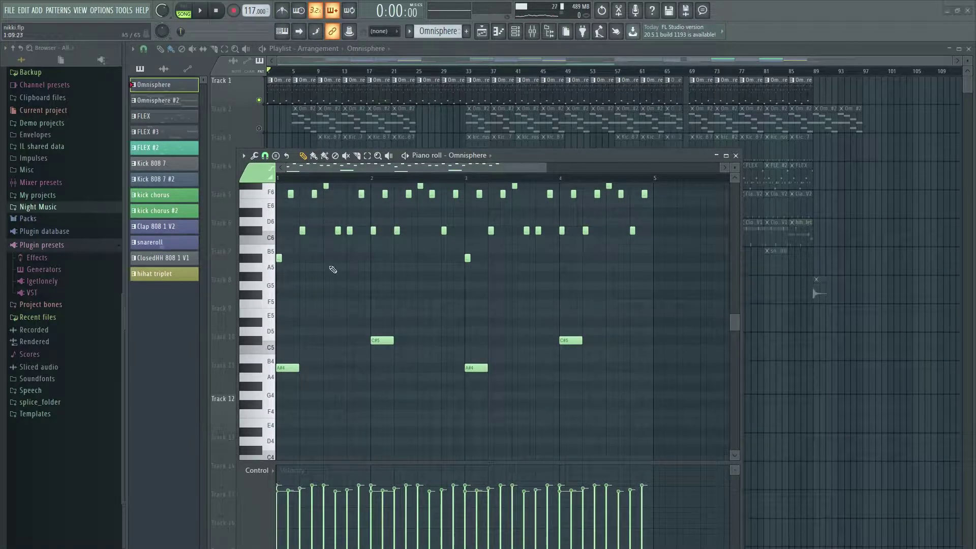
{"action": "scroll", "coordinate": [559, 307], "scroll_direction": "up", "scroll_amount": 3}
{"action": "scroll", "coordinate": [559, 307], "scroll_direction": "up", "scroll_amount": 1}
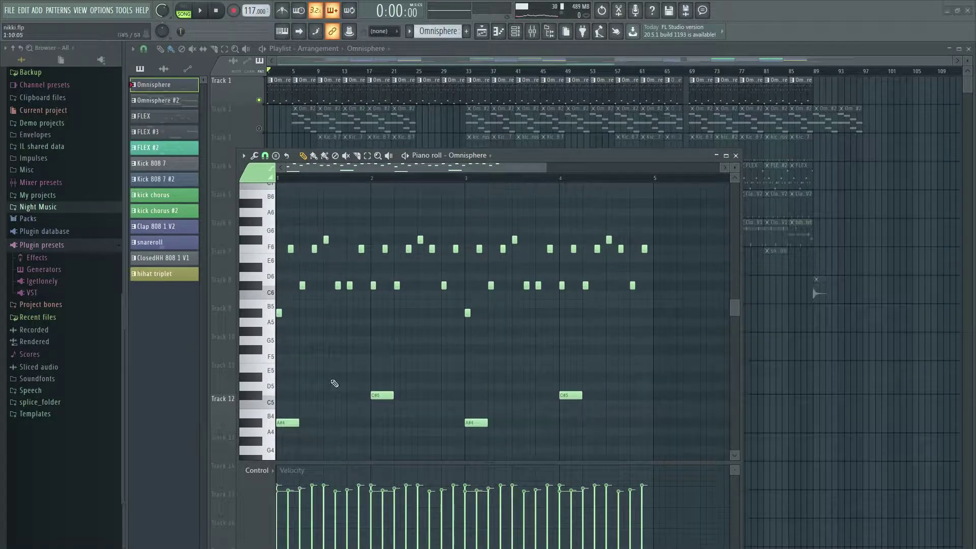
{"action": "scroll", "coordinate": [321, 392], "scroll_direction": "down", "scroll_amount": 2}
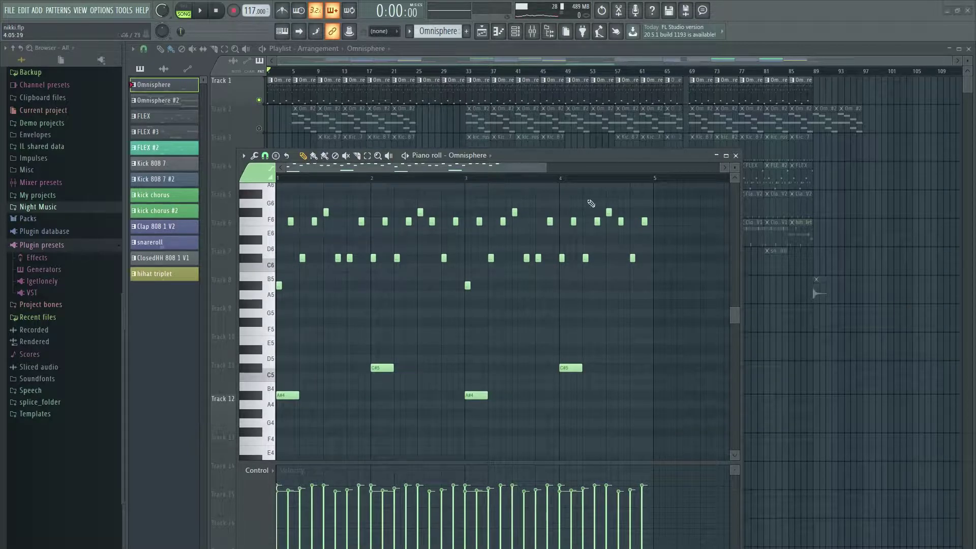
{"action": "key", "text": "space"}
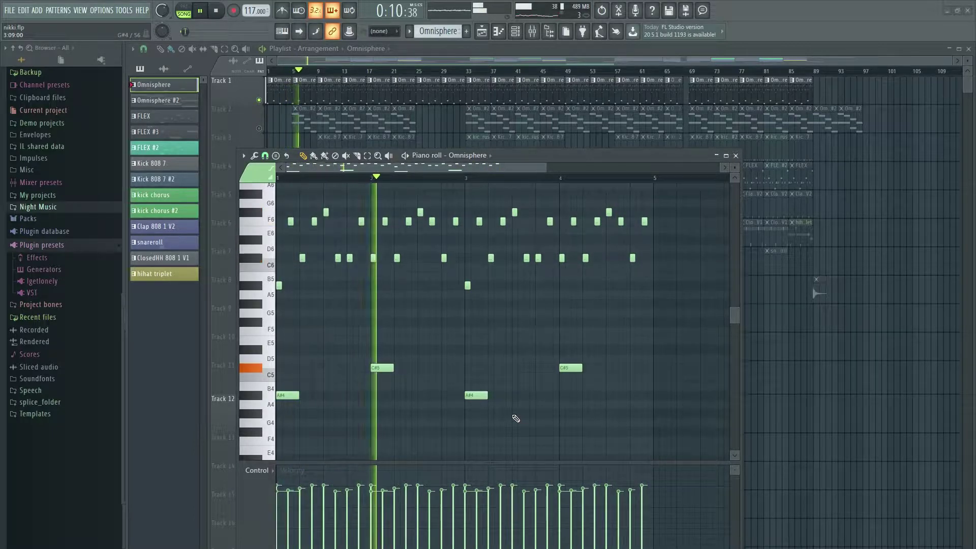
{"action": "key", "text": "space"}
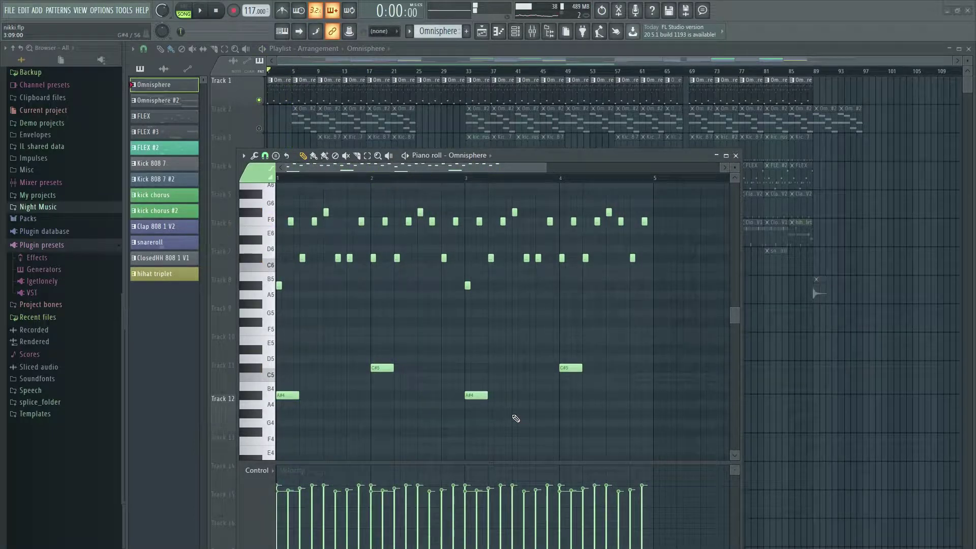
{"action": "left_click", "coordinate": [736, 156]}
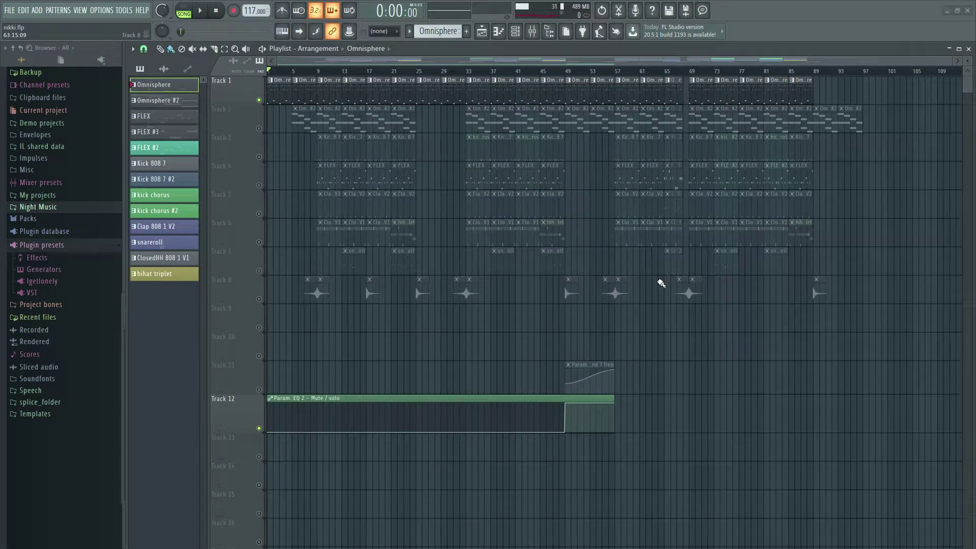
{"action": "key", "text": "F6"}
{"action": "left_click", "coordinate": [256, 211]}
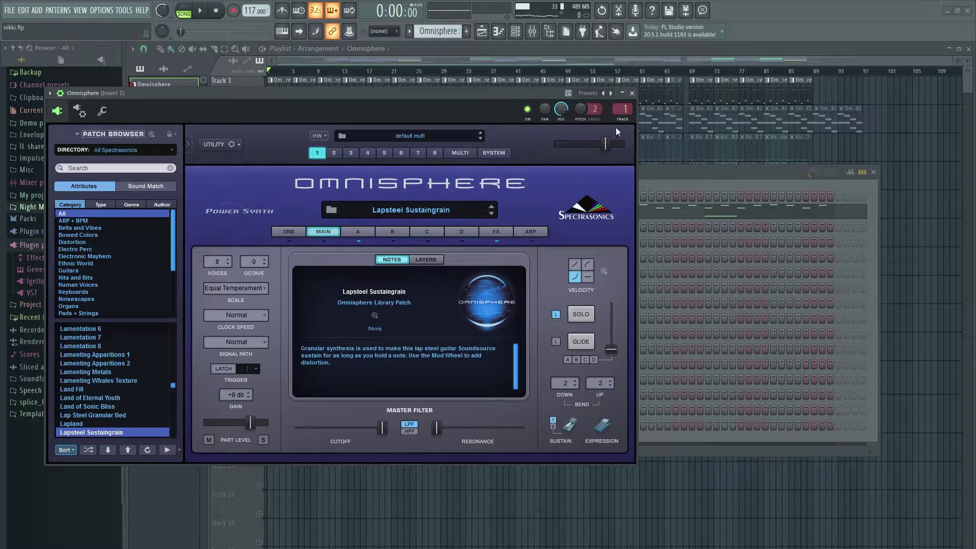
{"action": "left_click", "coordinate": [632, 93]}
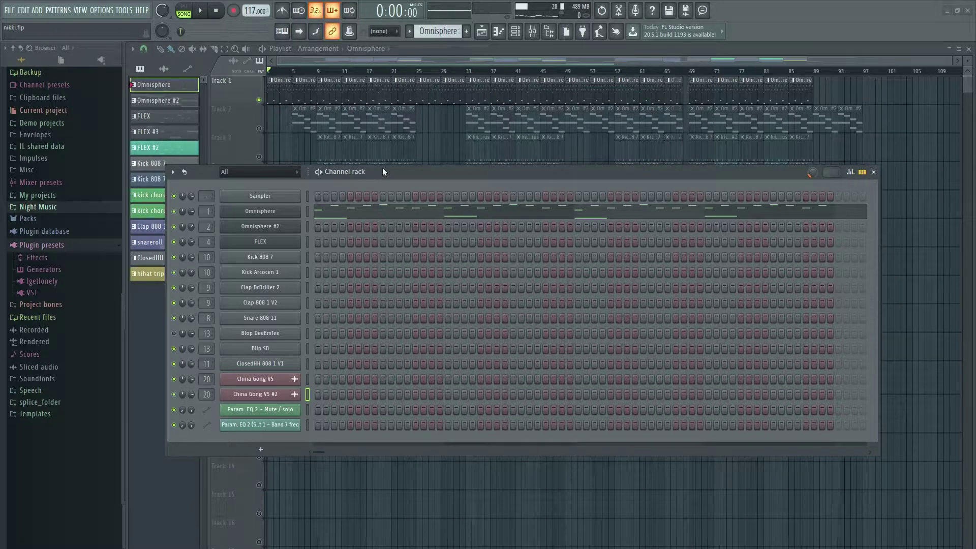
- Back in the arrangement, unmute Track 2, mute Track 1, and open the Omnisphere #2 notes
{"action": "left_click", "coordinate": [873, 171]}
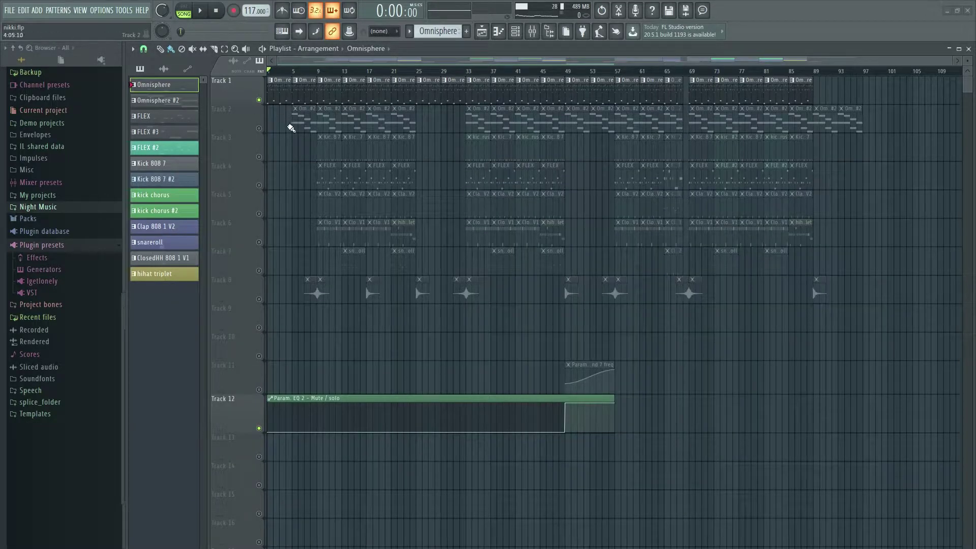
{"action": "left_click", "coordinate": [260, 129]}
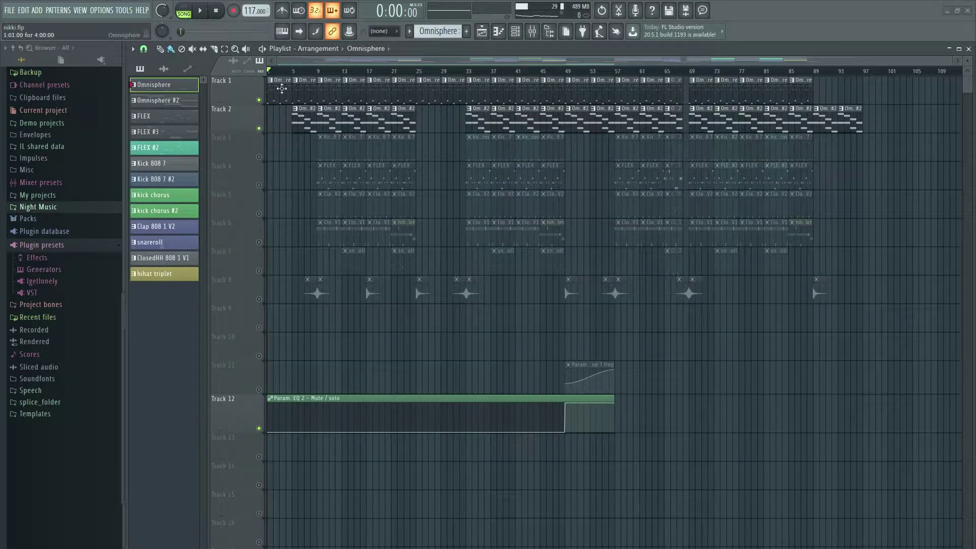
{"action": "left_click", "coordinate": [259, 101]}
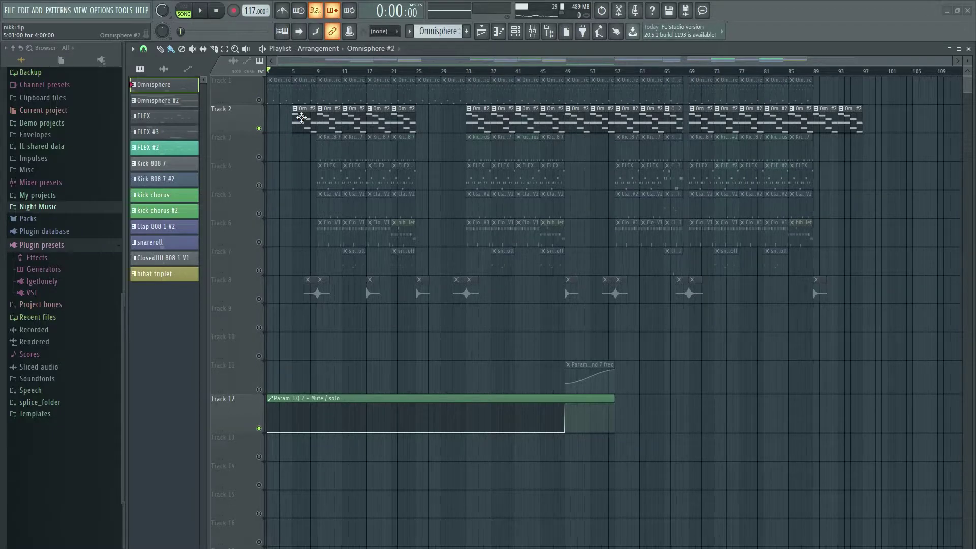
{"action": "double_click", "coordinate": [307, 122]}
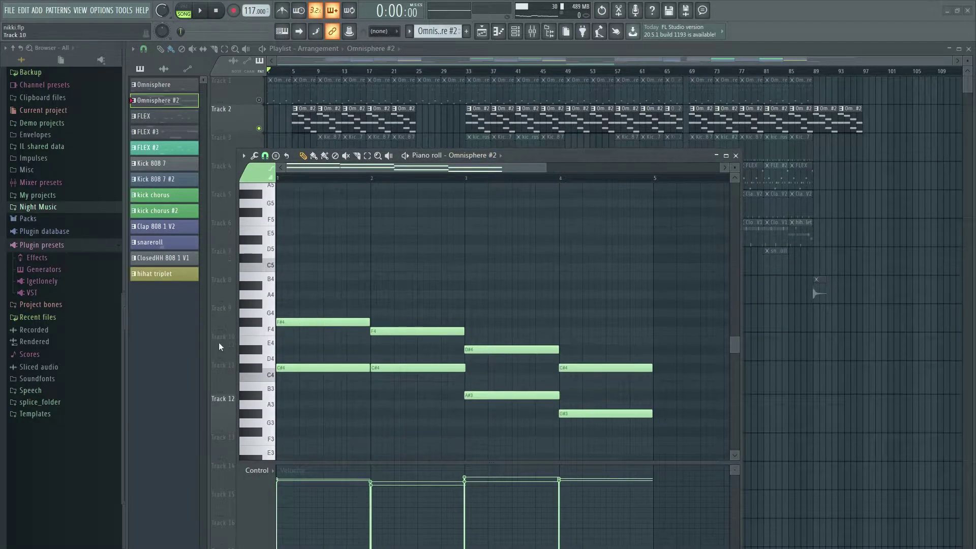
- Play the Omnisphere #2 two-note chord pattern from its start, then stop
{"action": "scroll", "coordinate": [749, 462], "scroll_direction": "down", "scroll_amount": 1}
{"action": "scroll", "coordinate": [493, 376], "scroll_direction": "down", "scroll_amount": 3}
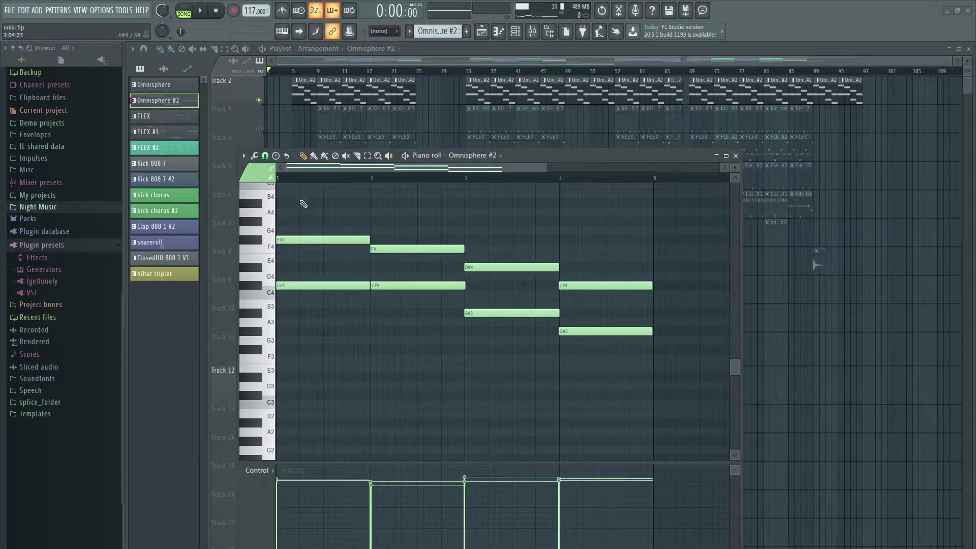
{"action": "left_click", "coordinate": [282, 179]}
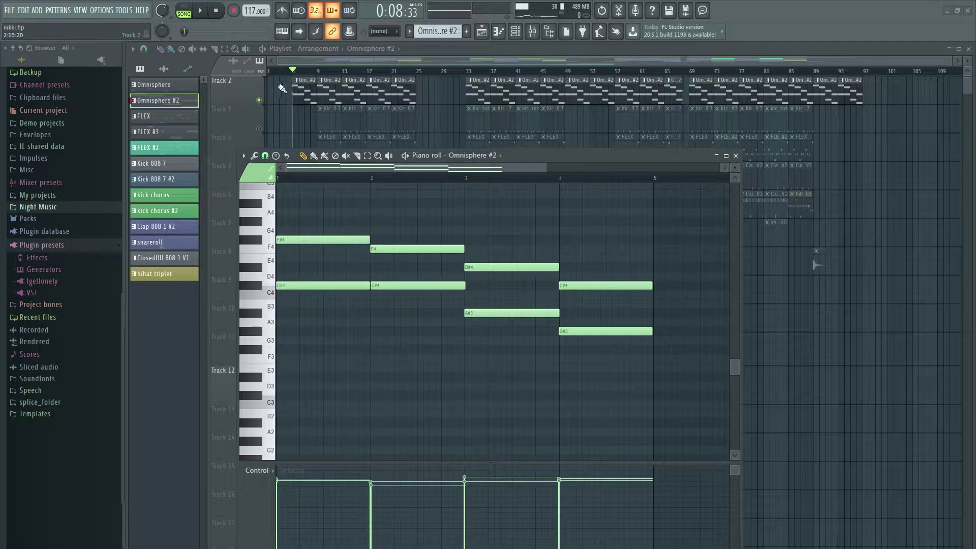
{"action": "key", "text": "space"}
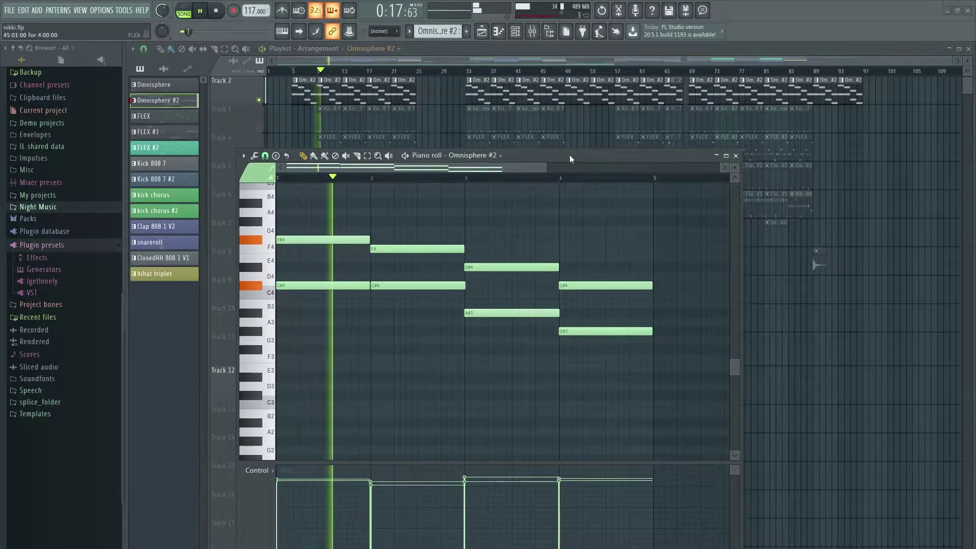
{"action": "key", "text": "space"}
{"action": "scroll", "coordinate": [305, 88], "scroll_direction": "up", "scroll_amount": 1}
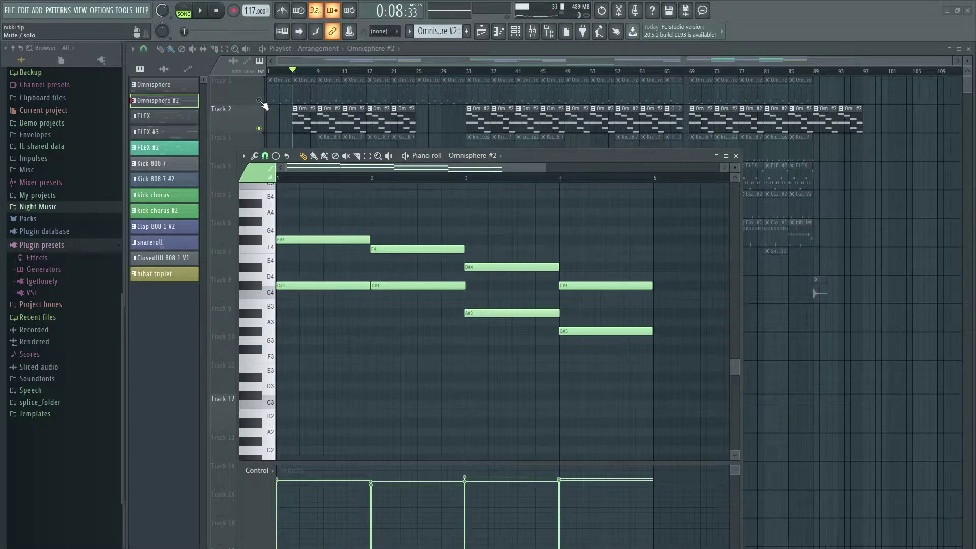
- Unmute Track 1 again and play the song briefly
{"action": "left_click", "coordinate": [260, 101]}
{"action": "key", "text": "space"}
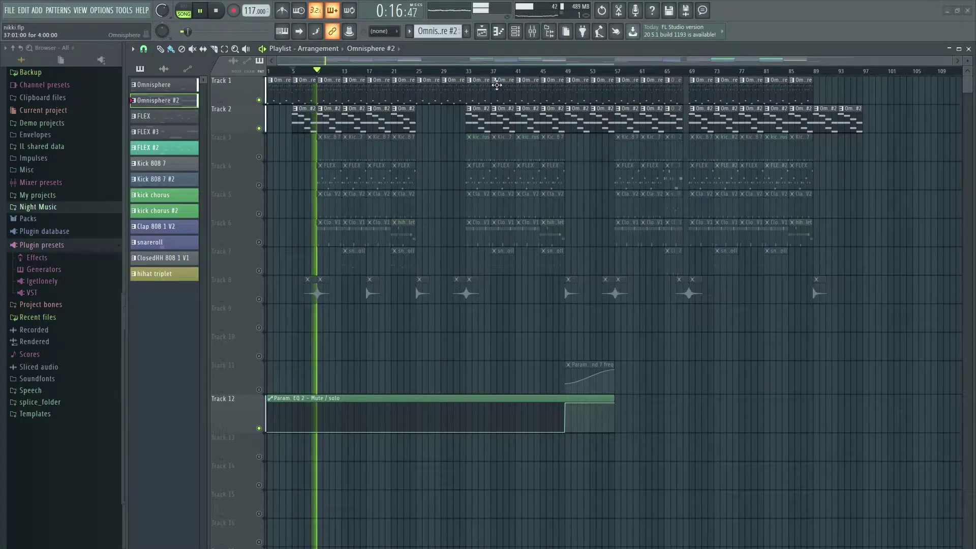
{"action": "key", "text": "space"}
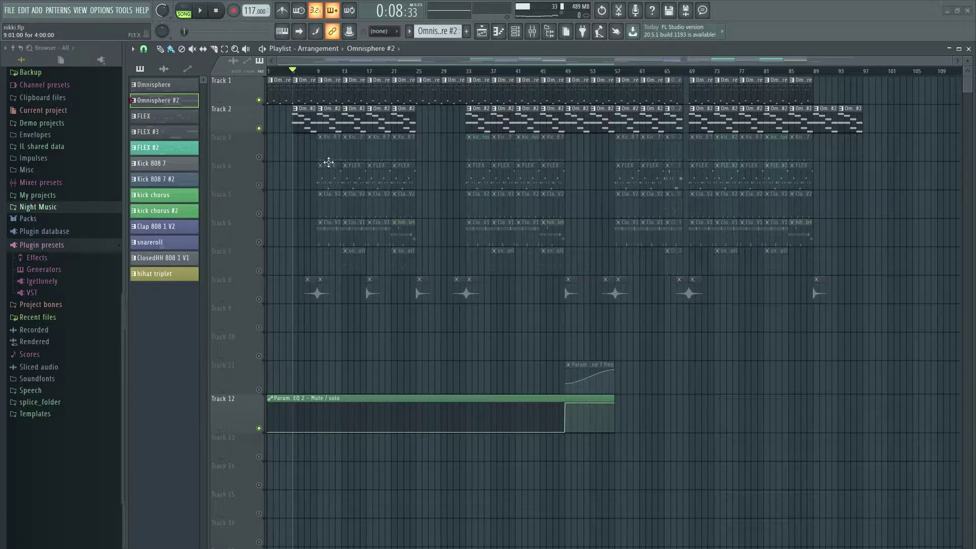
- Unmute Tracks 3–6: the kicks, FLEX 808, claps and hi-hats
{"action": "left_click", "coordinate": [260, 158]}
{"action": "left_click", "coordinate": [259, 186]}
{"action": "left_click", "coordinate": [259, 214]}
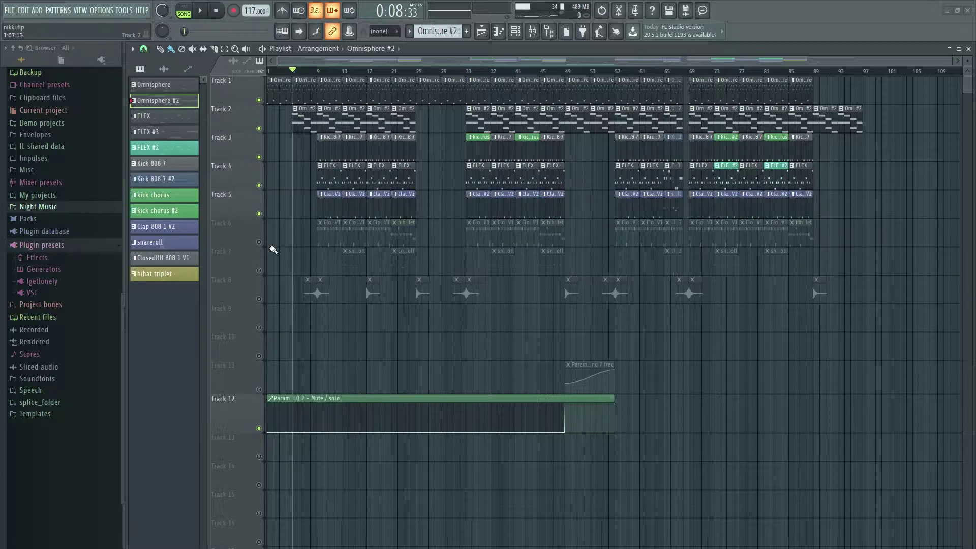
{"action": "left_click", "coordinate": [259, 243]}
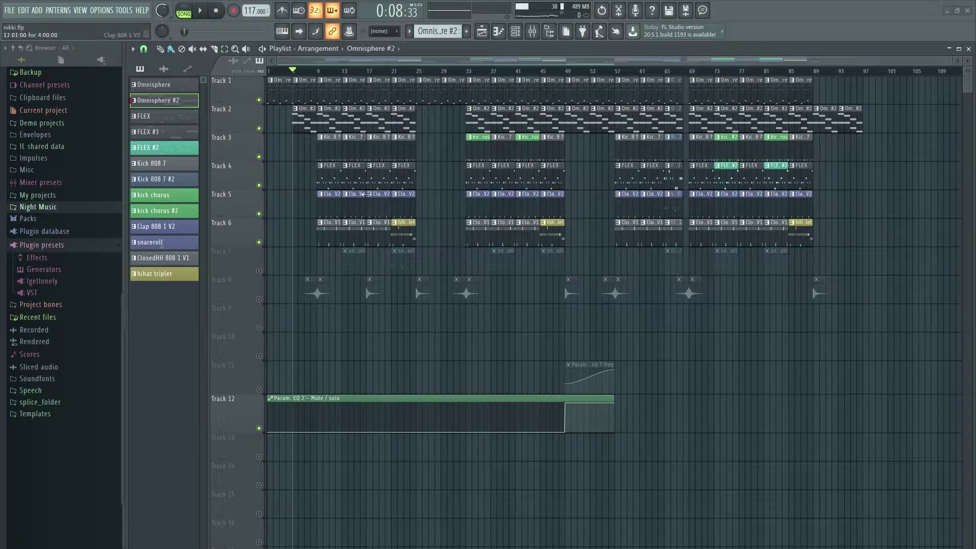
{"action": "scroll", "coordinate": [358, 198], "scroll_direction": "up", "scroll_amount": 5}
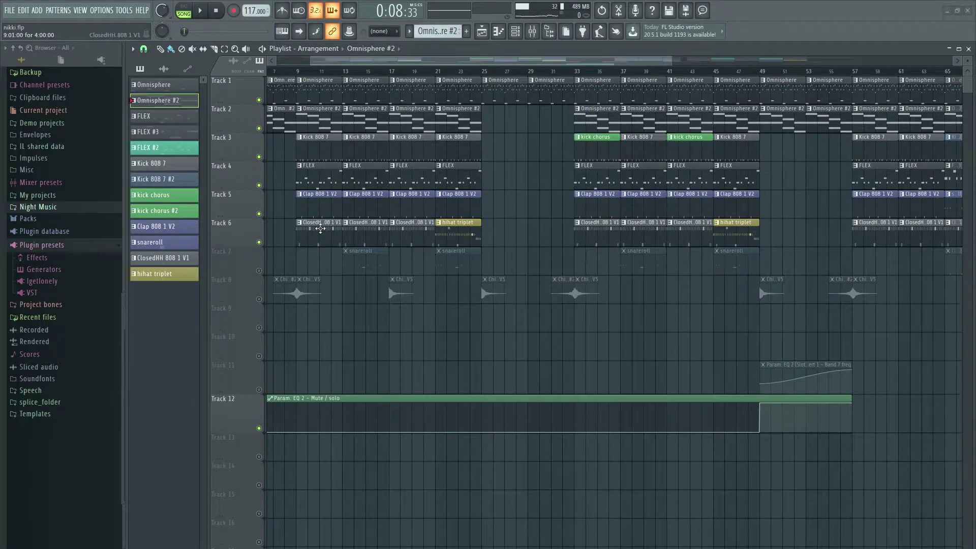
{"action": "double_click", "coordinate": [320, 229]}
{"action": "left_click_drag", "start_coordinate": [345, 179], "coordinate": [307, 178]}
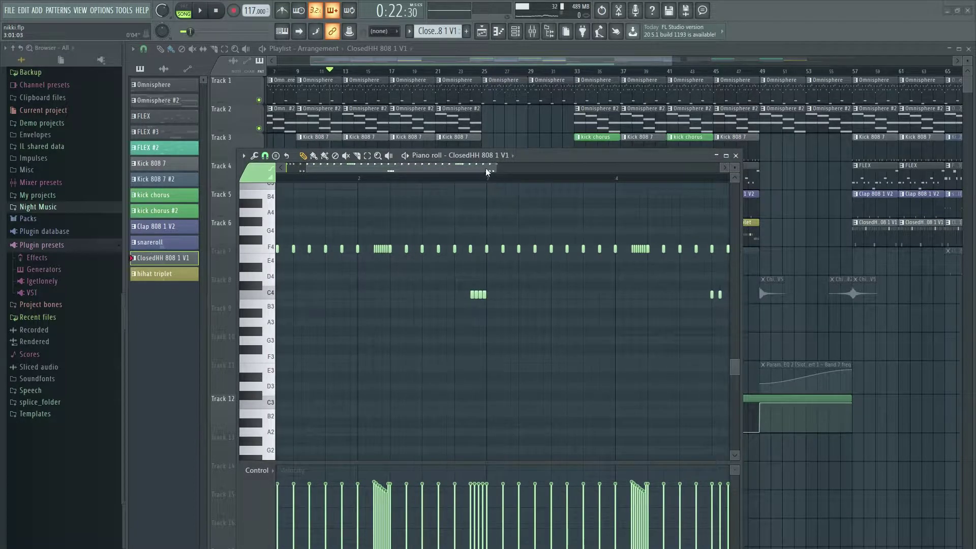
{"action": "scroll", "coordinate": [286, 305], "scroll_direction": "up", "scroll_amount": 2}
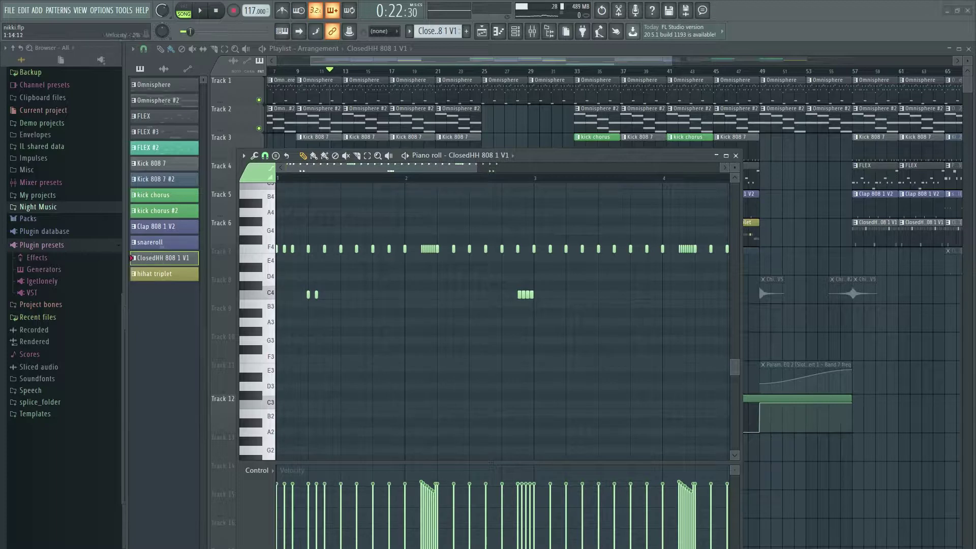
{"action": "scroll", "coordinate": [499, 331], "scroll_direction": "down", "scroll_amount": 1}
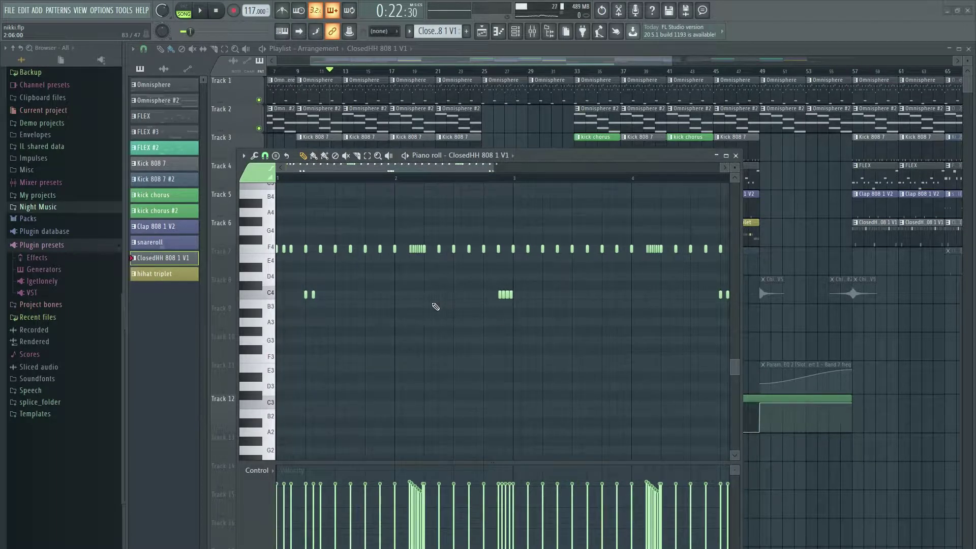
{"action": "scroll", "coordinate": [436, 306], "scroll_direction": "down", "scroll_amount": 3}
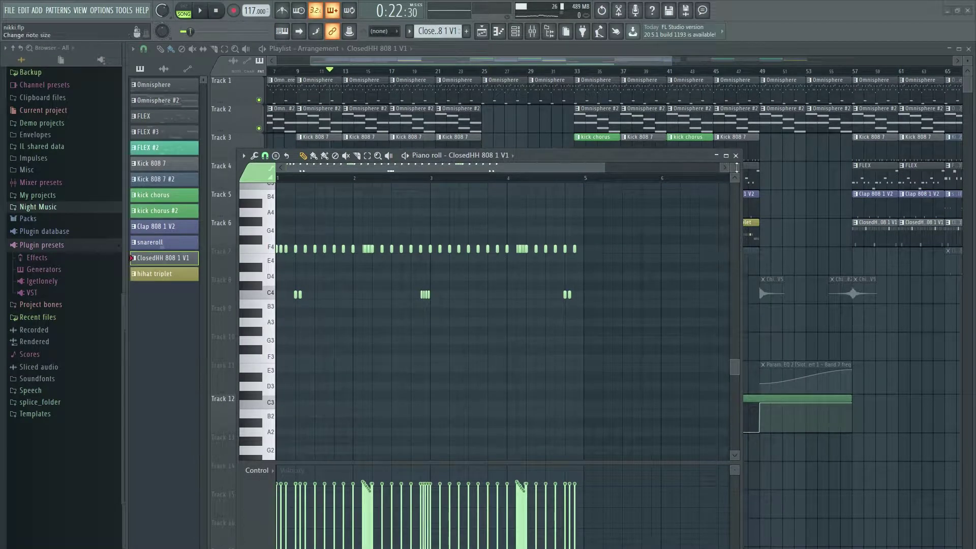
{"action": "left_click", "coordinate": [736, 156]}
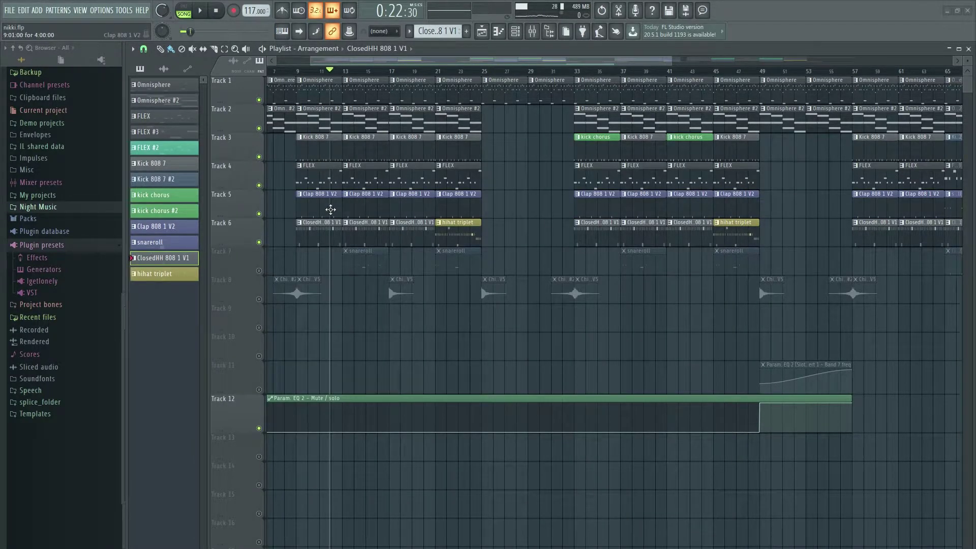
- Select Clap 808 1 V2 and inspect the Snare 808 11 sample's settings and waveform
{"action": "left_click", "coordinate": [329, 210]}
{"action": "key", "text": "F6"}
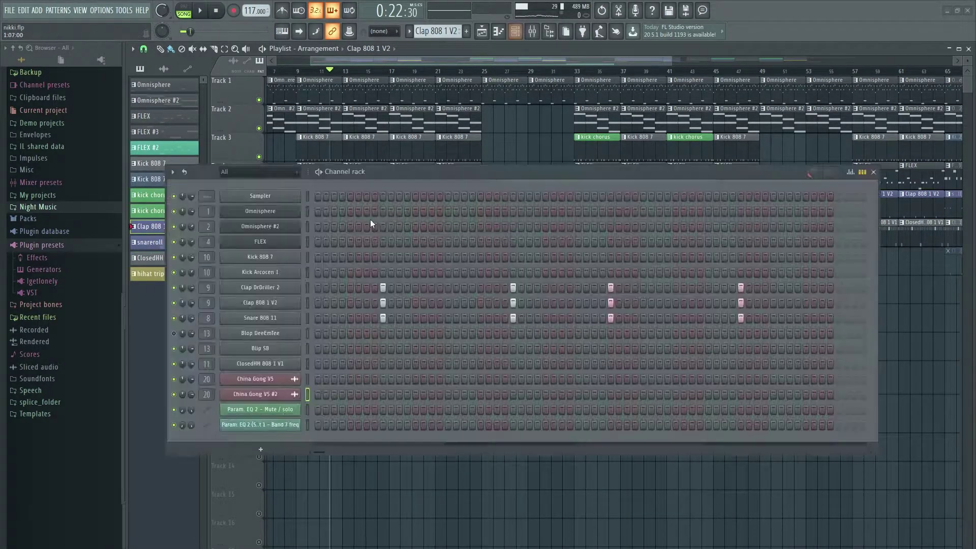
{"action": "left_click", "coordinate": [275, 318]}
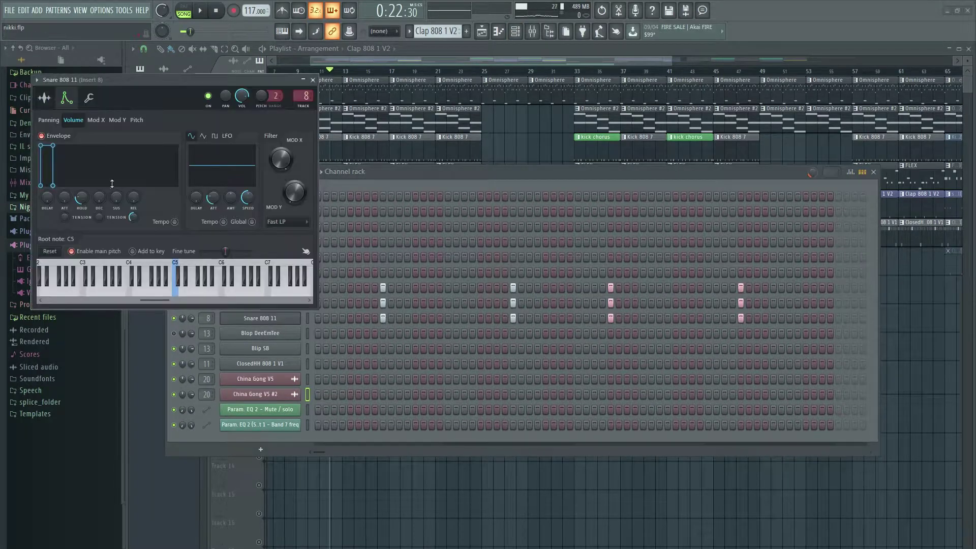
{"action": "left_click", "coordinate": [44, 98]}
{"action": "left_click", "coordinate": [320, 128]}
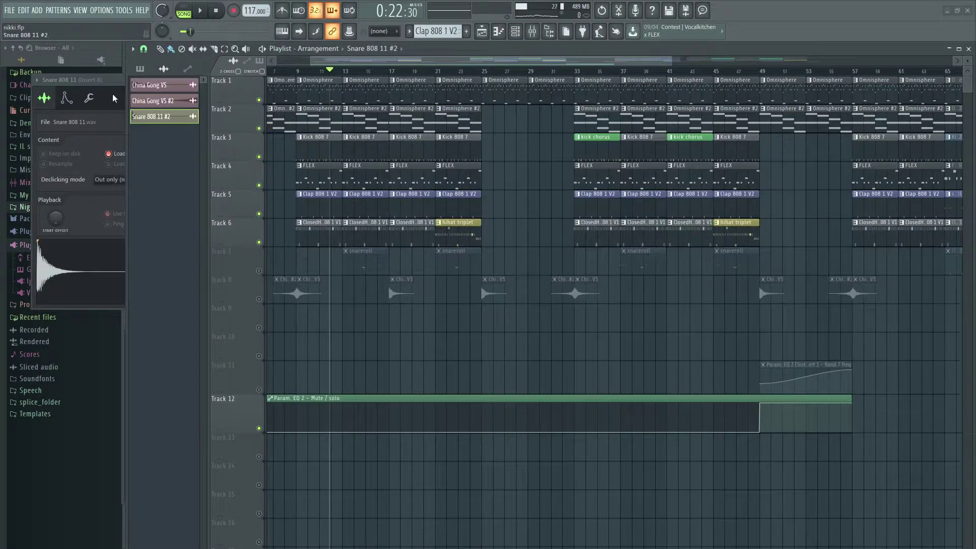
{"action": "left_click", "coordinate": [89, 97]}
{"action": "key", "text": "Escape"}
{"action": "key", "text": "F6"}
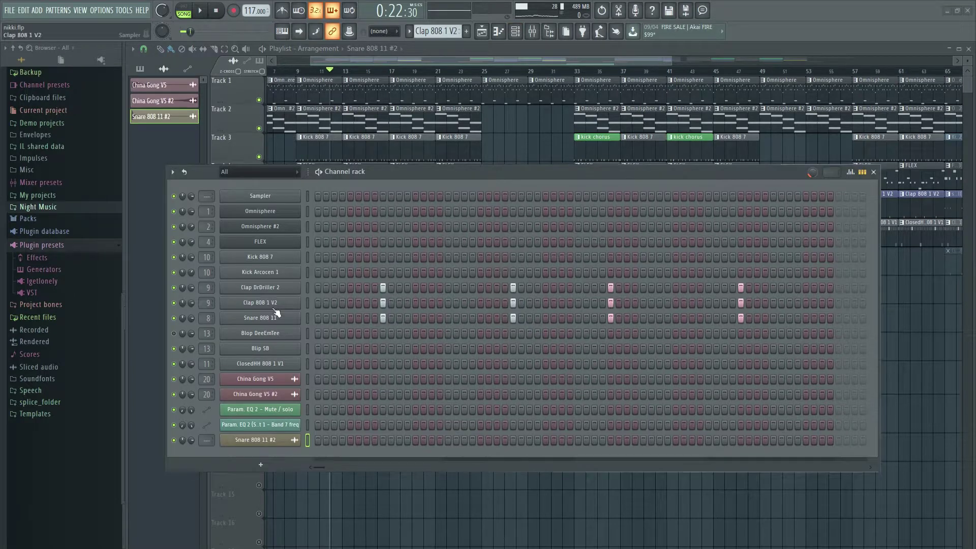
- Open and close the Clap 808 1 V2 and Kick Arcocen 1 sample settings
{"action": "left_click", "coordinate": [269, 303]}
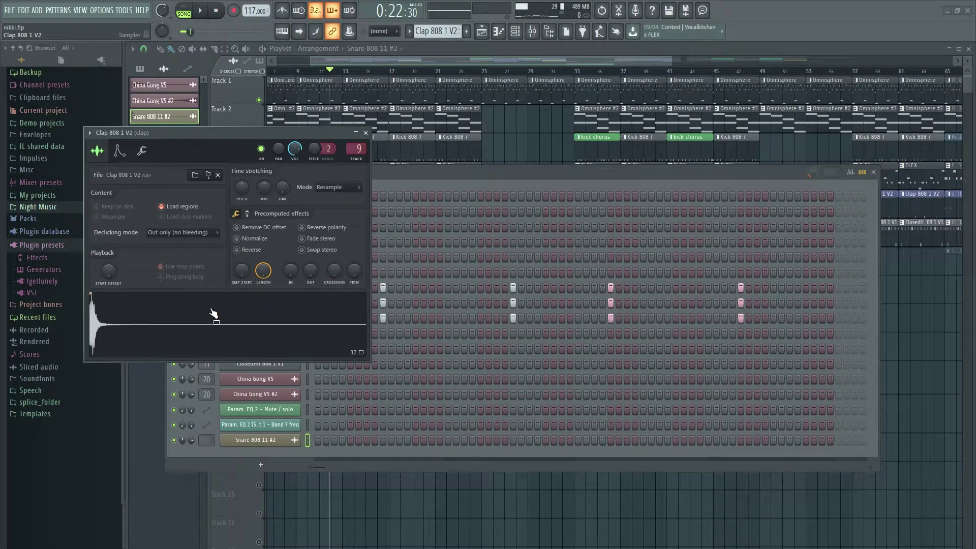
{"action": "left_click", "coordinate": [365, 133]}
{"action": "left_click", "coordinate": [281, 273]}
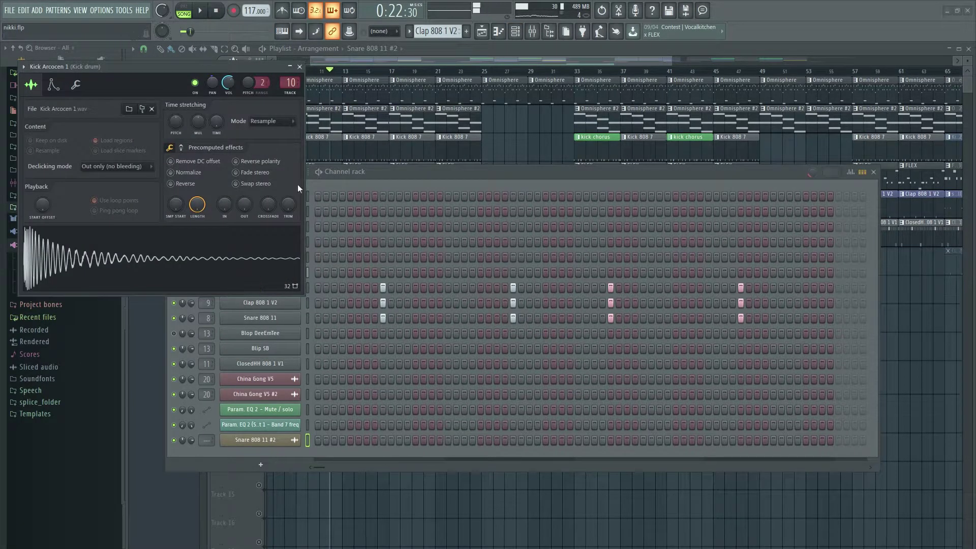
{"action": "left_click", "coordinate": [300, 67]}
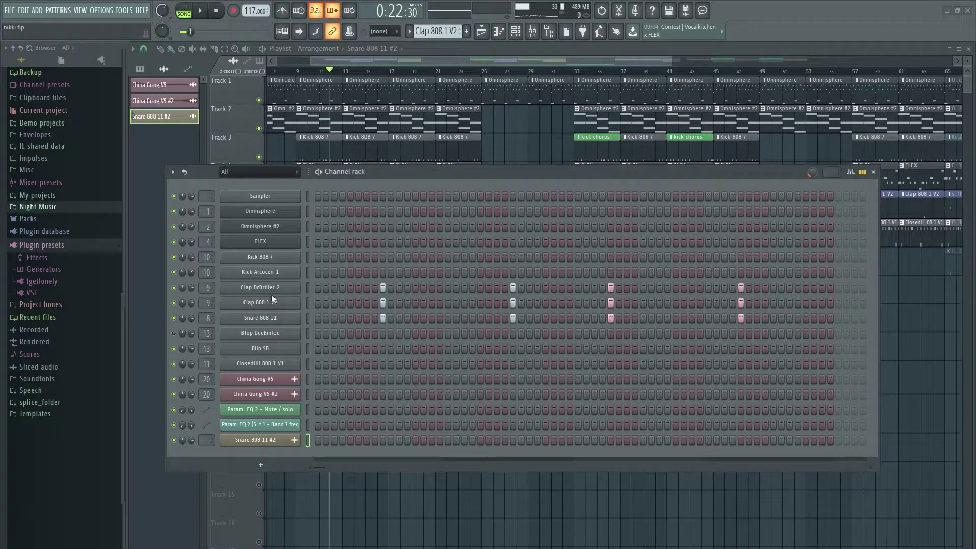
{"action": "left_click", "coordinate": [276, 258]}
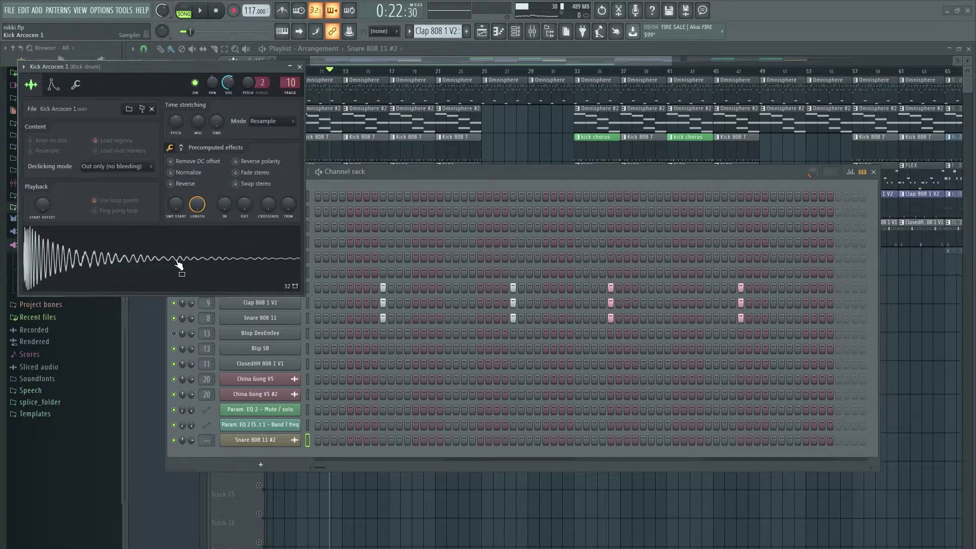
- Preview the Kick 808 7 and Kick Arcocen 1 samples, closing their settings afterwards
{"action": "left_click", "coordinate": [304, 81]}
{"action": "left_click", "coordinate": [267, 264]}
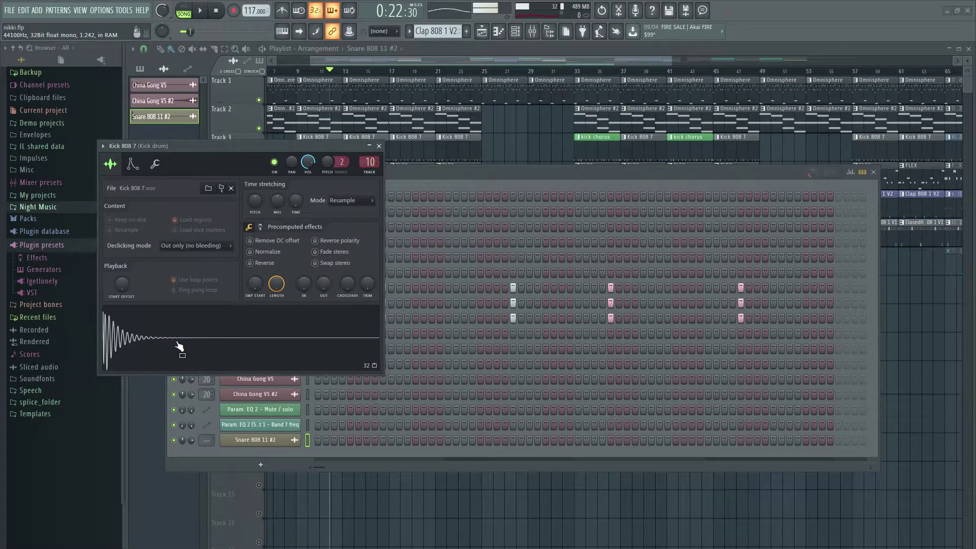
{"action": "left_click", "coordinate": [381, 149]}
{"action": "left_click", "coordinate": [258, 273]}
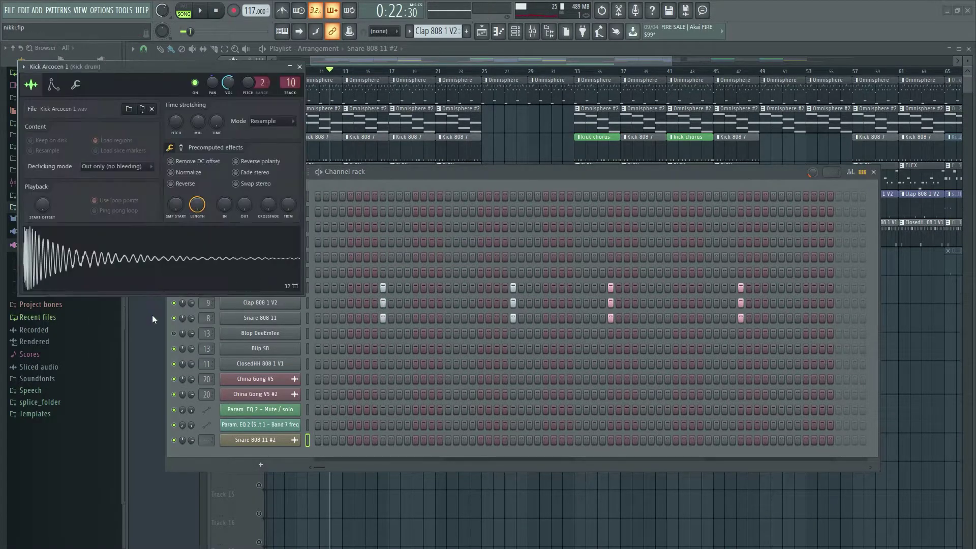
{"action": "left_click", "coordinate": [167, 277]}
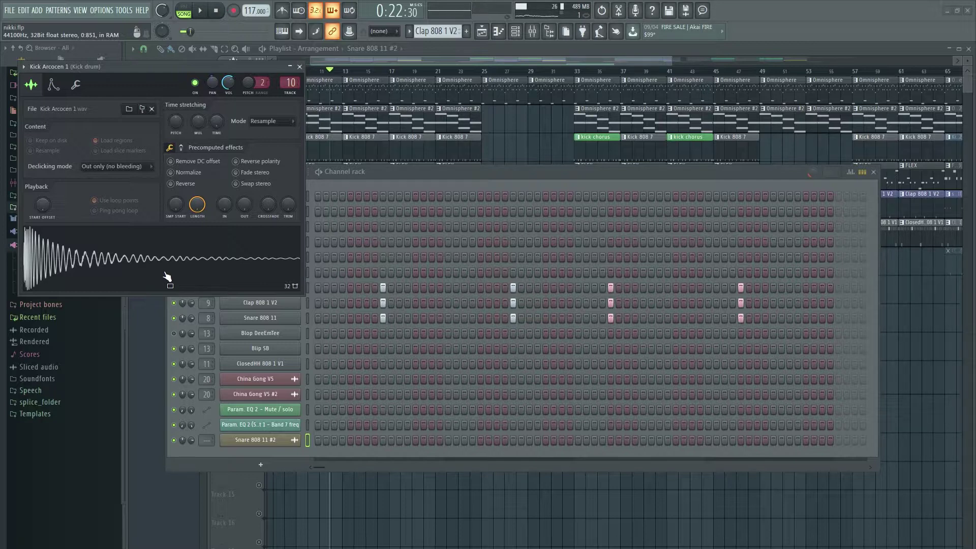
{"action": "left_click", "coordinate": [299, 68]}
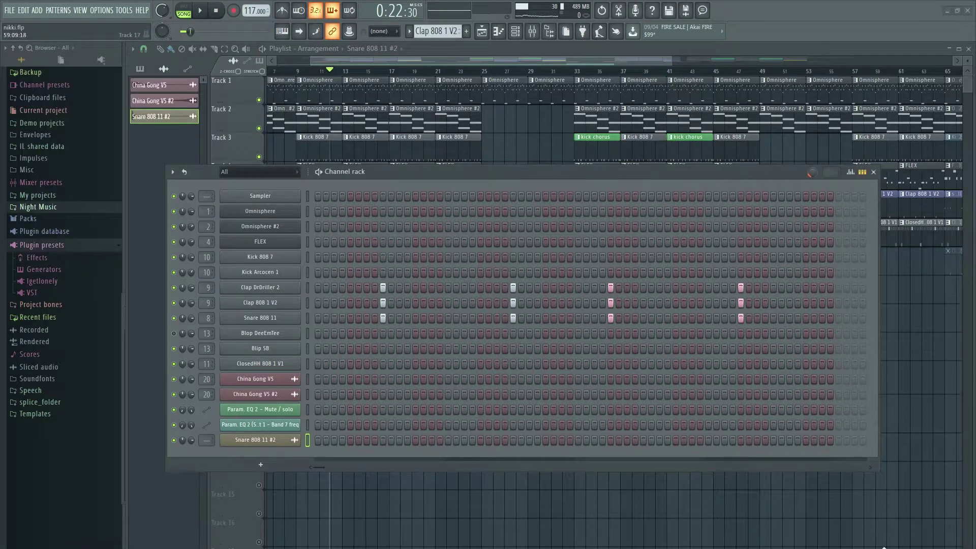
- Return to the arrangement, peek at the pattern's step grid, and set the song start to bar 9
{"action": "left_click", "coordinate": [873, 172]}
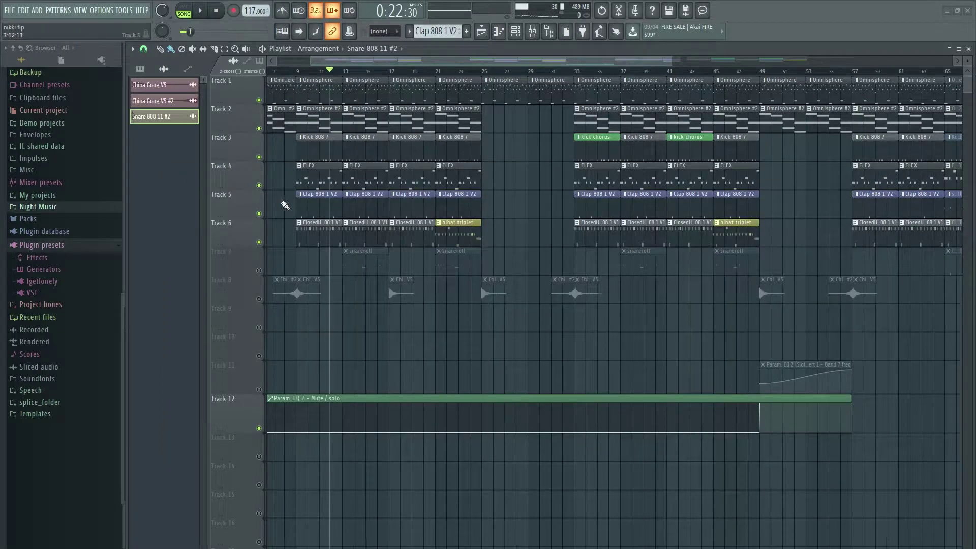
{"action": "double_click", "coordinate": [313, 177]}
{"action": "key", "text": "F6"}
{"action": "left_click", "coordinate": [304, 71]}
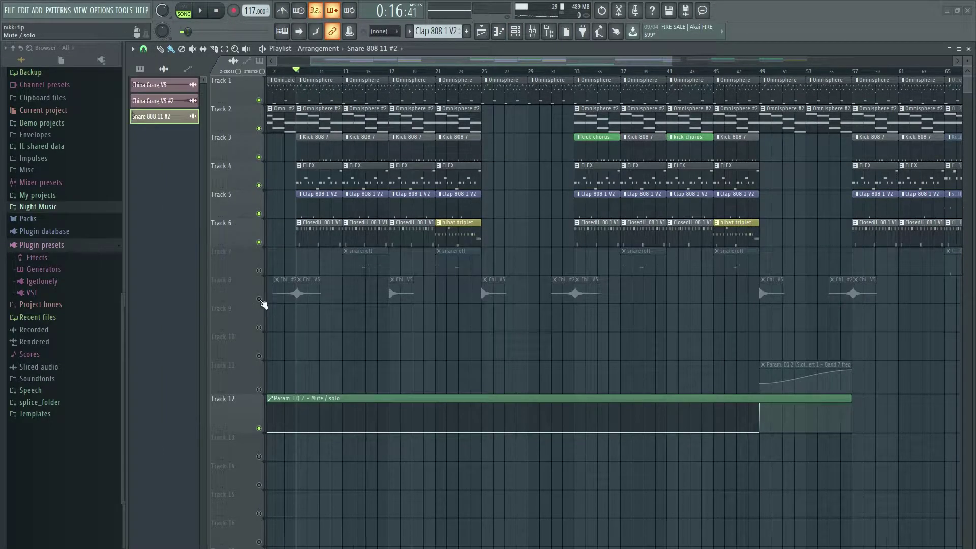
- Unmute Track 8's China Gong clips, then place and delete a China Gong V5 #2 clip on Track 9
{"action": "left_click", "coordinate": [258, 299]}
{"action": "left_click", "coordinate": [305, 293]}
{"action": "key", "text": "Escape"}
{"action": "left_click", "coordinate": [310, 309]}
{"action": "key", "text": "Escape"}
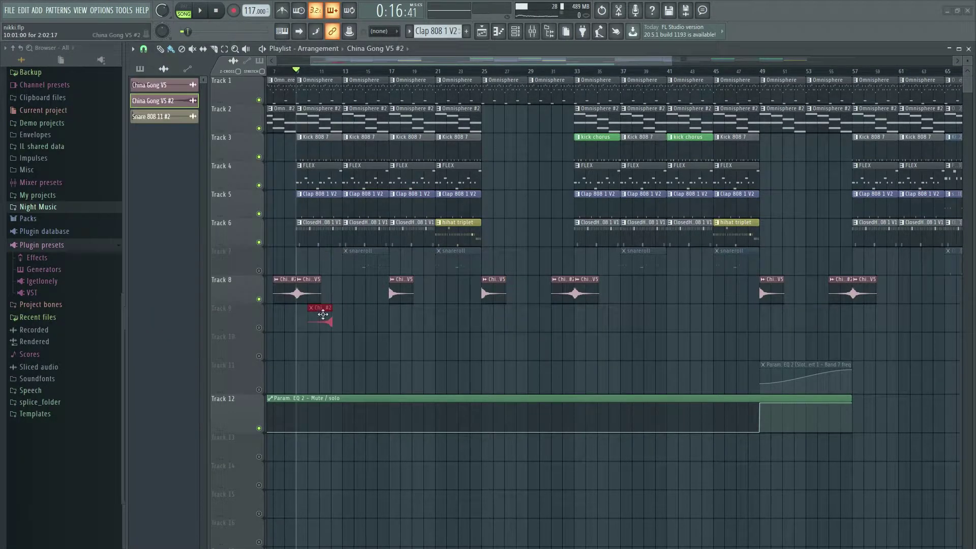
{"action": "right_click", "coordinate": [323, 315]}
- Check the China Gong V5 sample settings, select its Track 8 clip, and set the song start to bar 8
{"action": "left_click", "coordinate": [305, 292]}
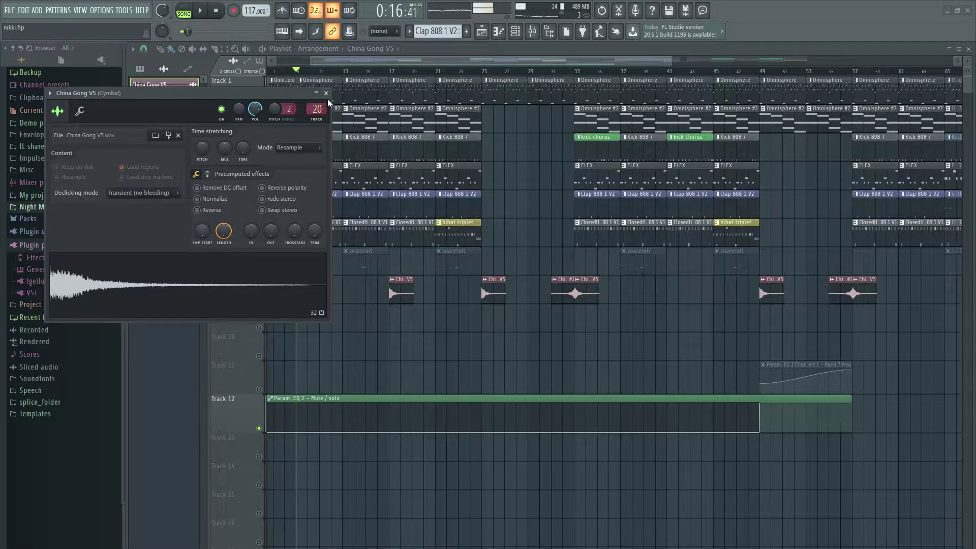
{"action": "key", "text": "Escape"}
{"action": "left_click", "coordinate": [293, 298]}
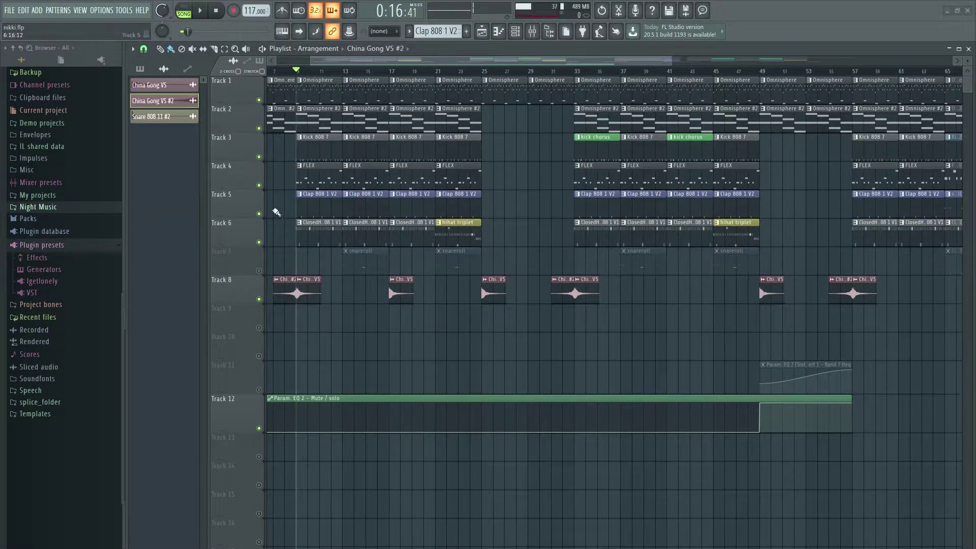
{"action": "left_click", "coordinate": [285, 91]}
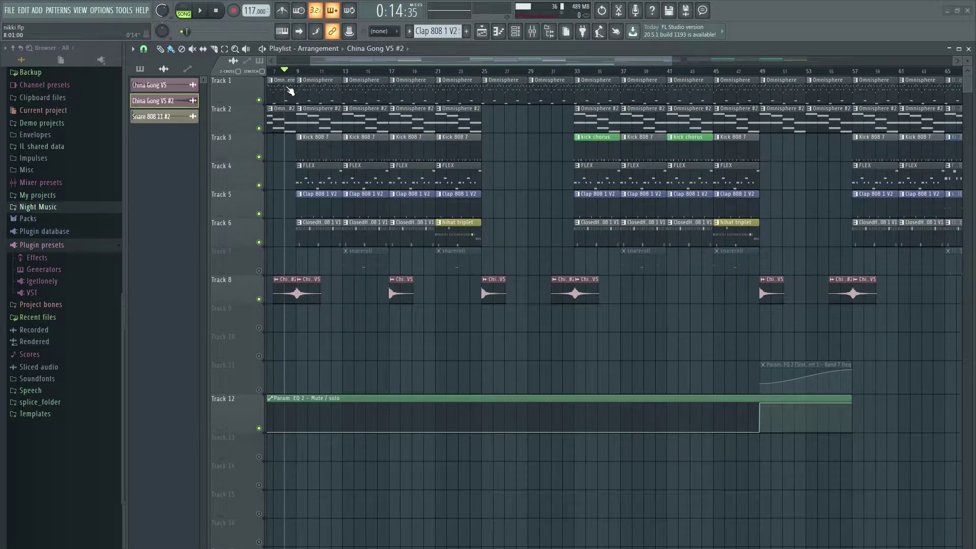
{"action": "scroll", "coordinate": [277, 112], "scroll_direction": "left", "scroll_amount": 3}
- Mute Tracks 1 and 2, unmute Track 7's snareroll, and play the drums without melodies
{"action": "left_click", "coordinate": [259, 128]}
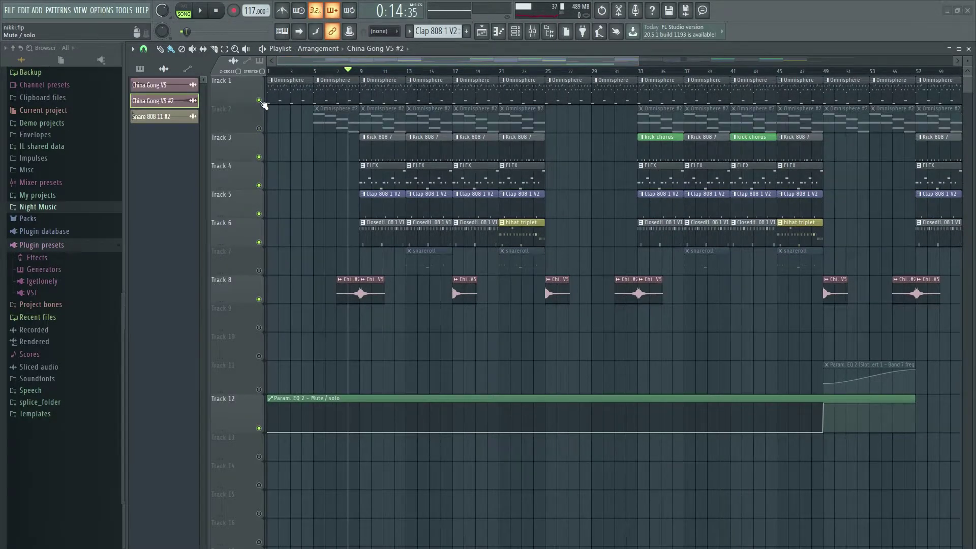
{"action": "left_click", "coordinate": [260, 100]}
{"action": "left_click", "coordinate": [258, 270]}
{"action": "key", "text": "space"}
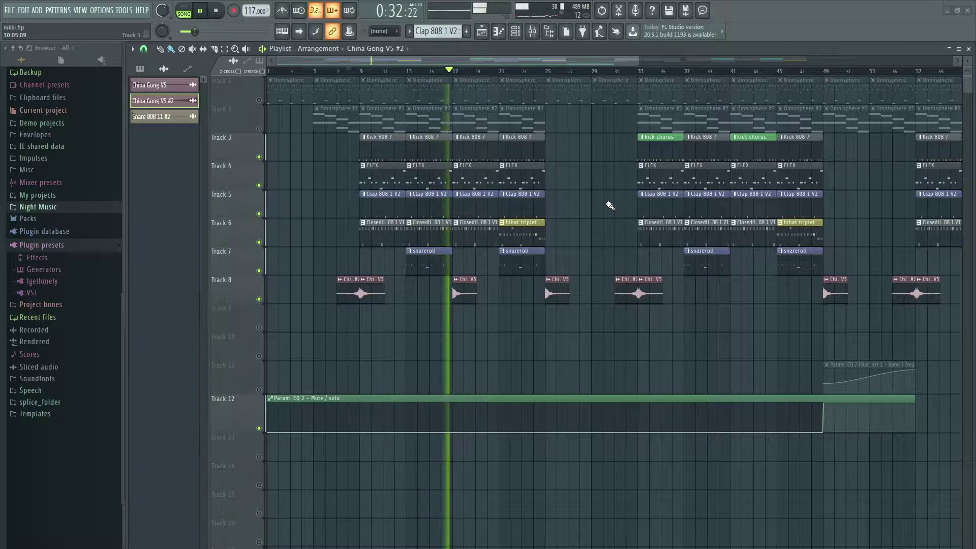
{"action": "key", "text": "space"}
- Open Blip SB's sampler from the Channel rack to add a Blip SB #2 pattern, then close both
{"action": "key", "text": "F6"}
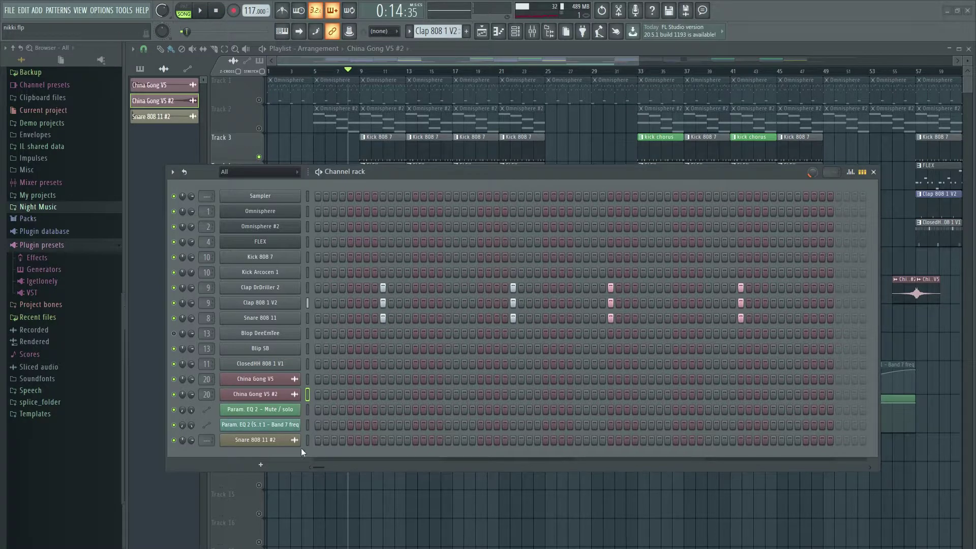
{"action": "left_click", "coordinate": [260, 348]}
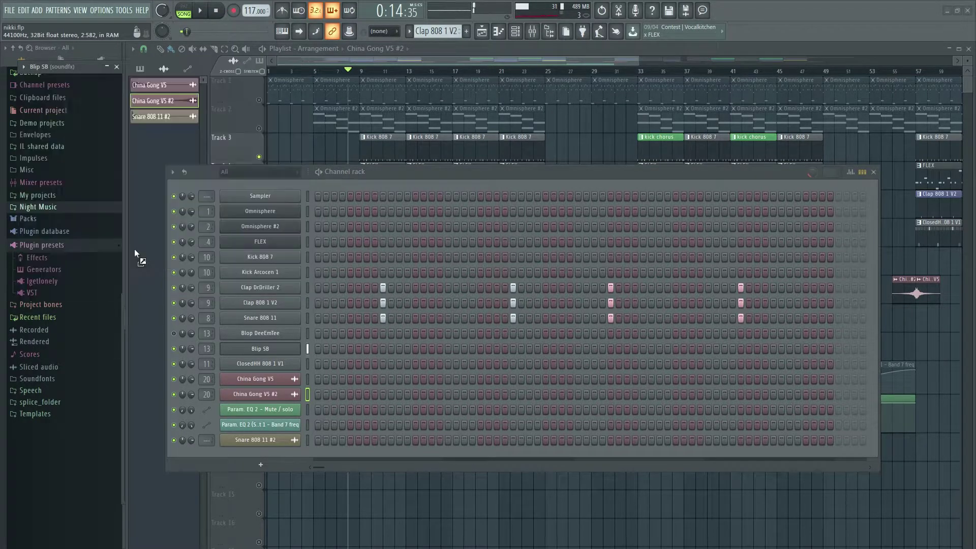
{"action": "key", "text": "F6"}
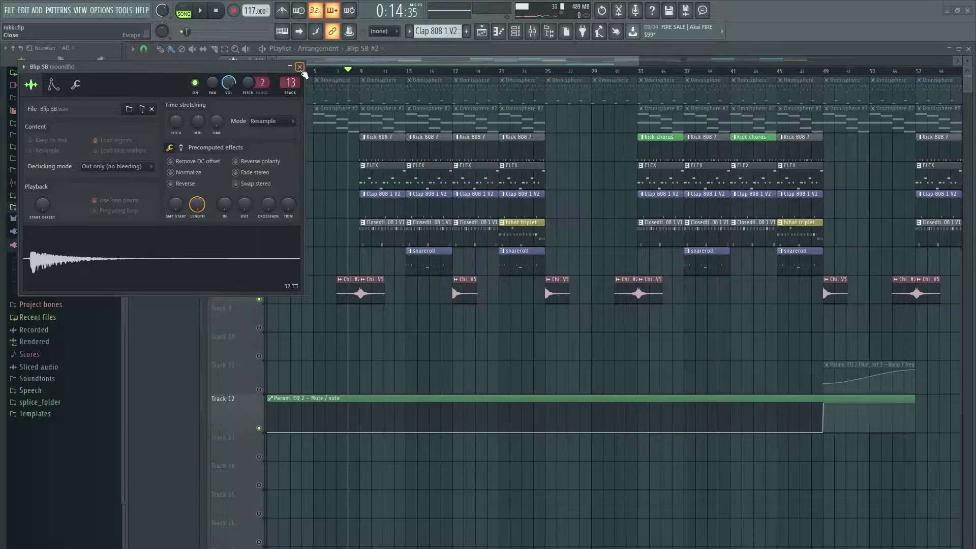
{"action": "left_click", "coordinate": [299, 67]}
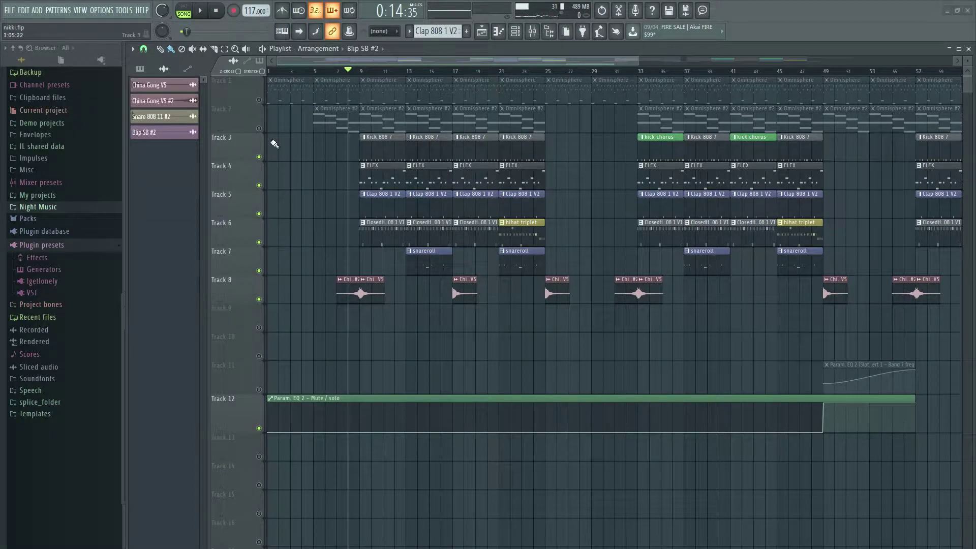
- Unmute Tracks 2 and 1 and play the song back
{"action": "left_click", "coordinate": [258, 129]}
{"action": "left_click", "coordinate": [259, 100]}
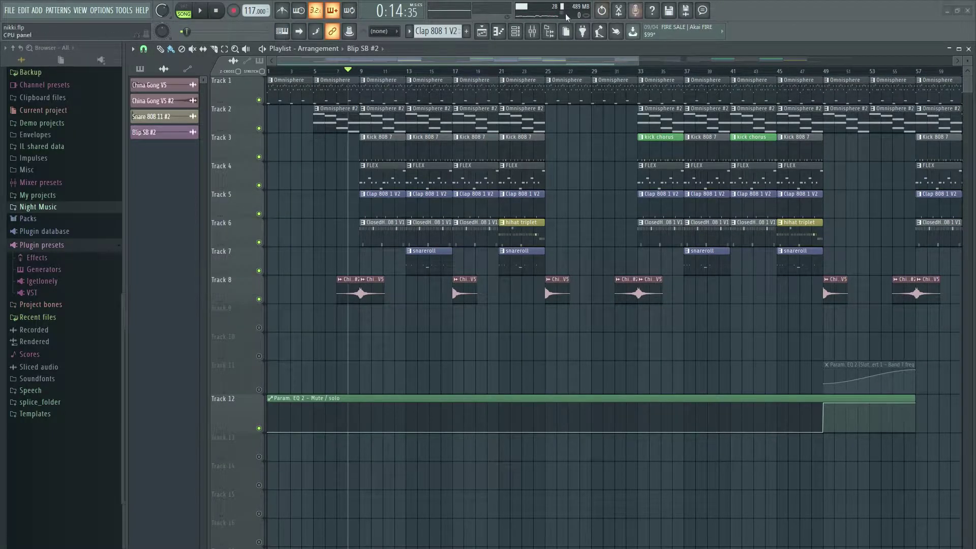
{"action": "key", "text": "space"}
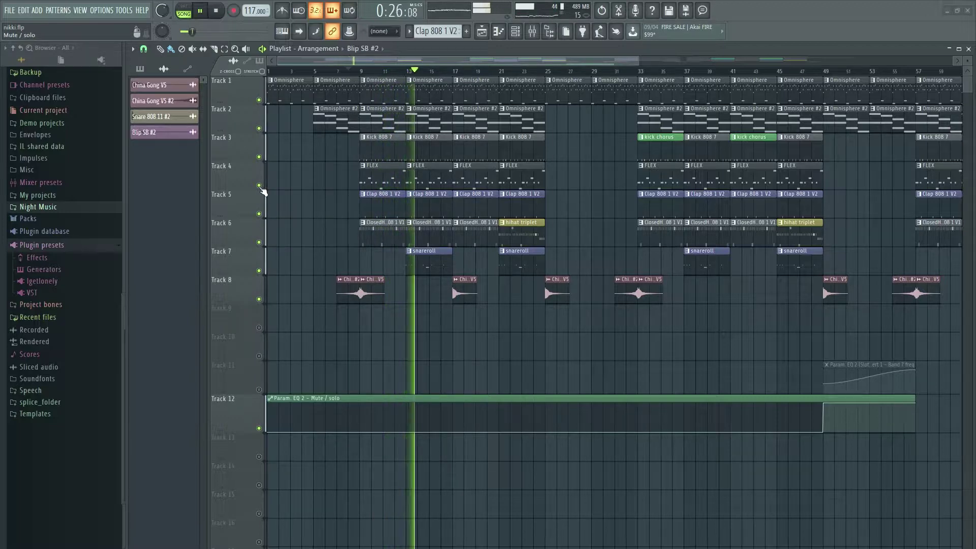
{"action": "key", "text": "space"}
- Solo the kick Track 3 and FLEX 808 Track 4 together and play them
{"action": "right_click", "coordinate": [258, 185]}
{"action": "right_click", "coordinate": [259, 157]}
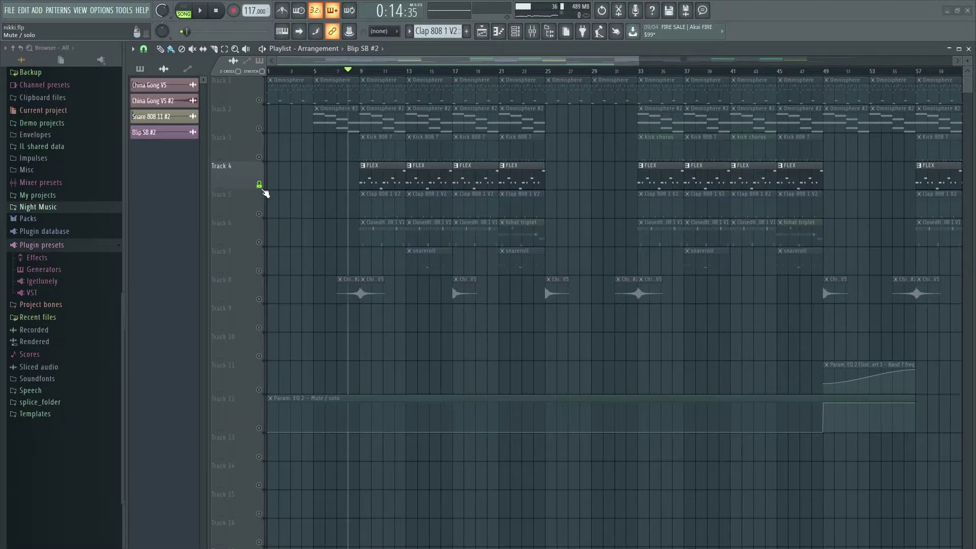
{"action": "left_click", "coordinate": [259, 185]}
{"action": "left_click", "coordinate": [259, 185]}
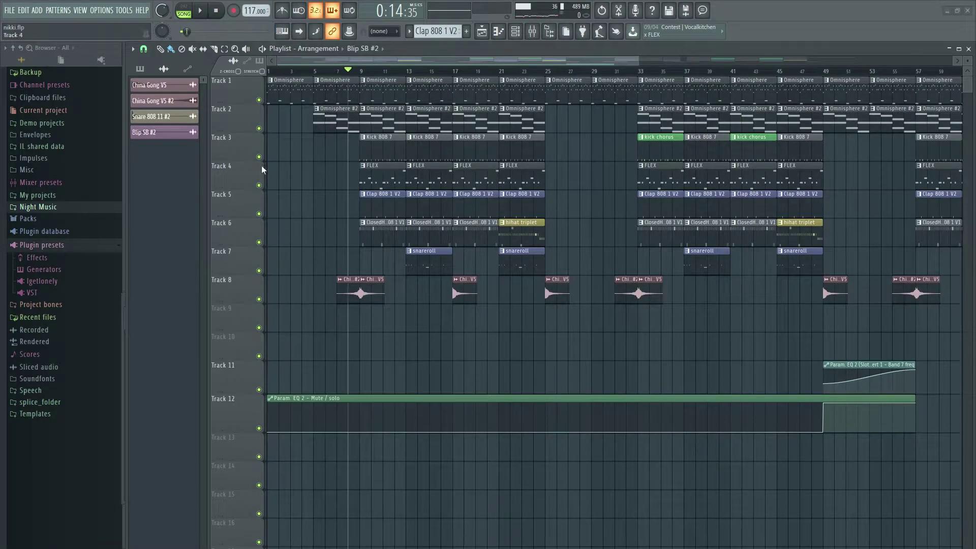
{"action": "left_click", "coordinate": [259, 157]}
{"action": "right_click", "coordinate": [258, 185]}
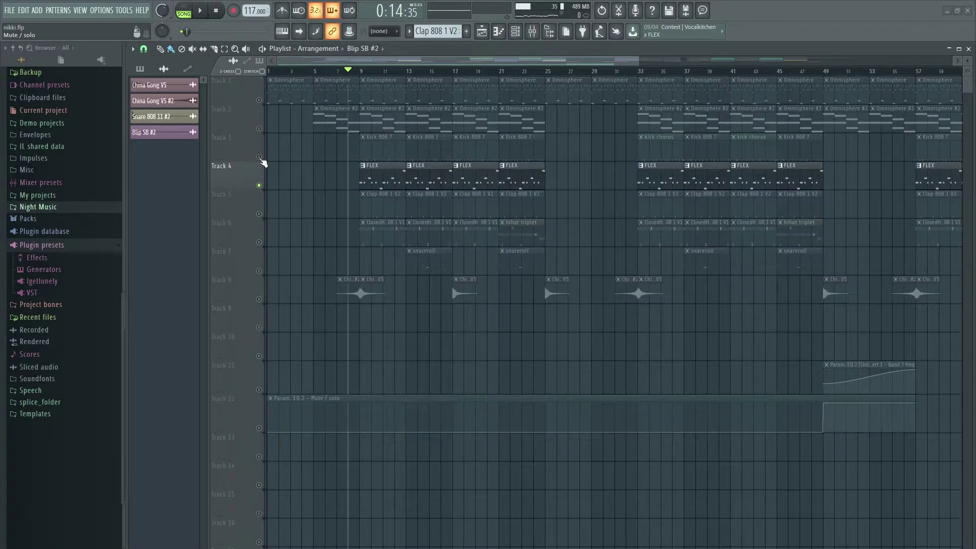
{"action": "left_click", "coordinate": [259, 157]}
{"action": "key", "text": "space"}
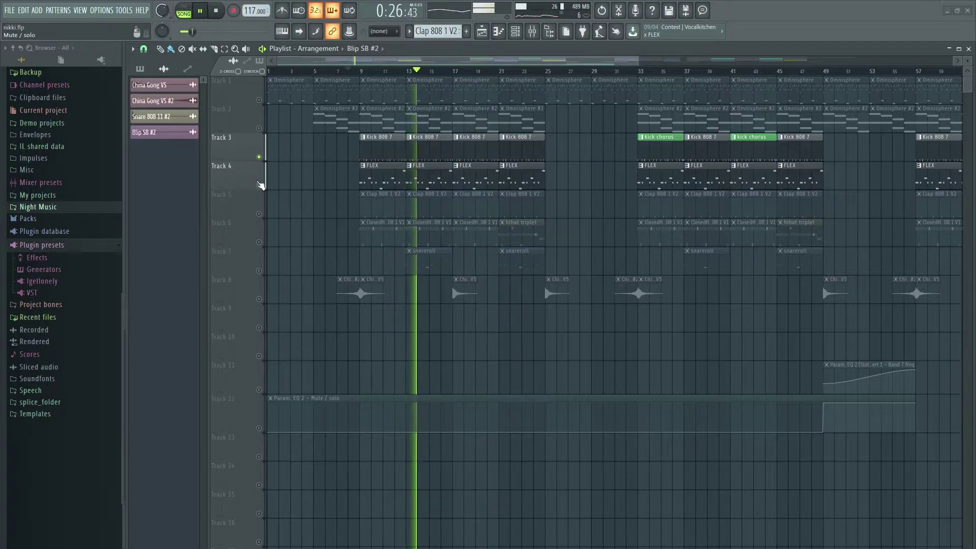
{"action": "key", "text": "space"}
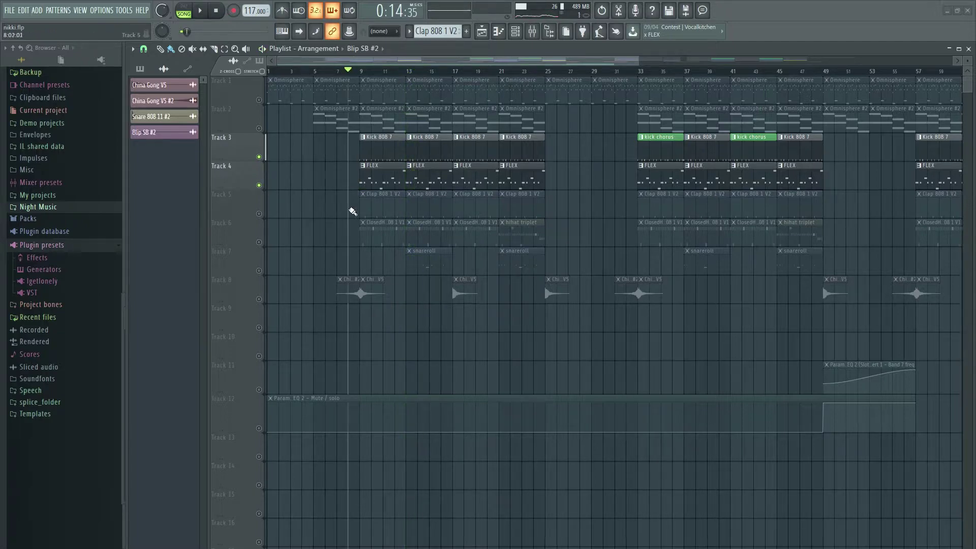
- Check the FLEX 808 synth preset from the Channel rack
{"action": "key", "text": "F6"}
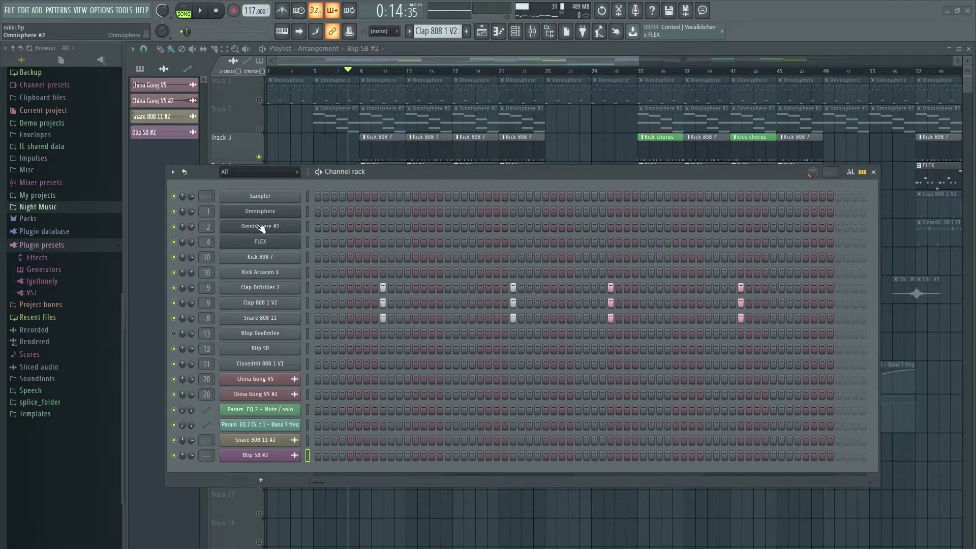
{"action": "left_click", "coordinate": [260, 242]}
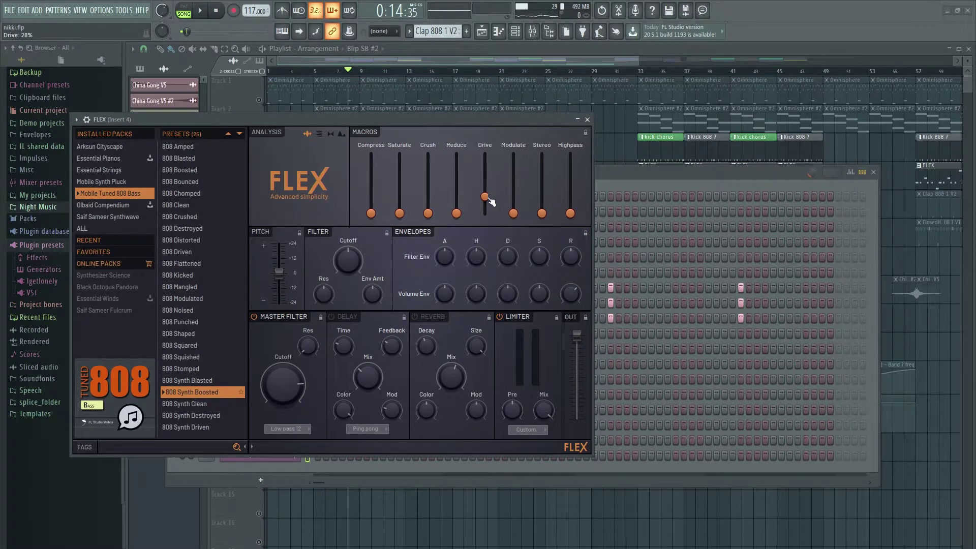
{"action": "left_click", "coordinate": [588, 120]}
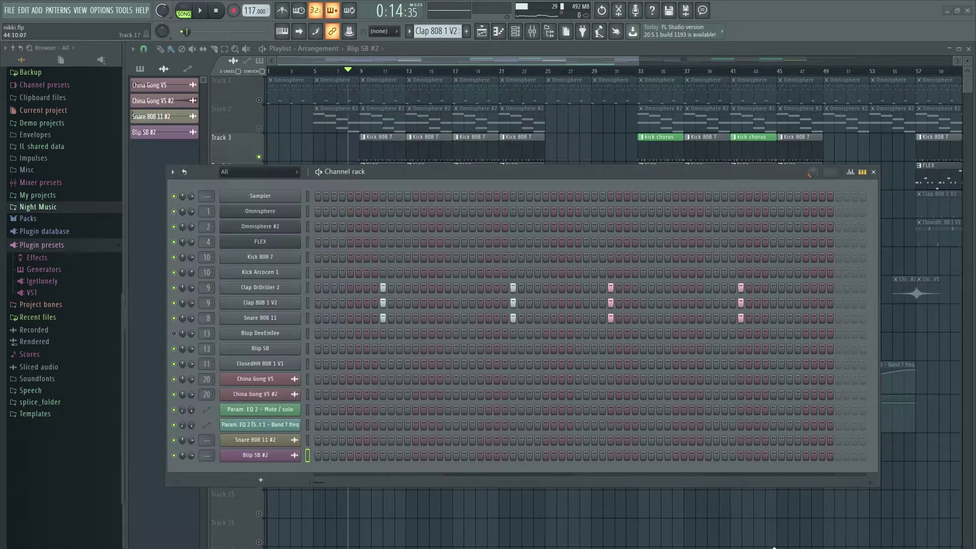
- Check the Clap DrDriller 2 sample, then display the Kick 808 7 pattern's steps
{"action": "left_click", "coordinate": [259, 287]}
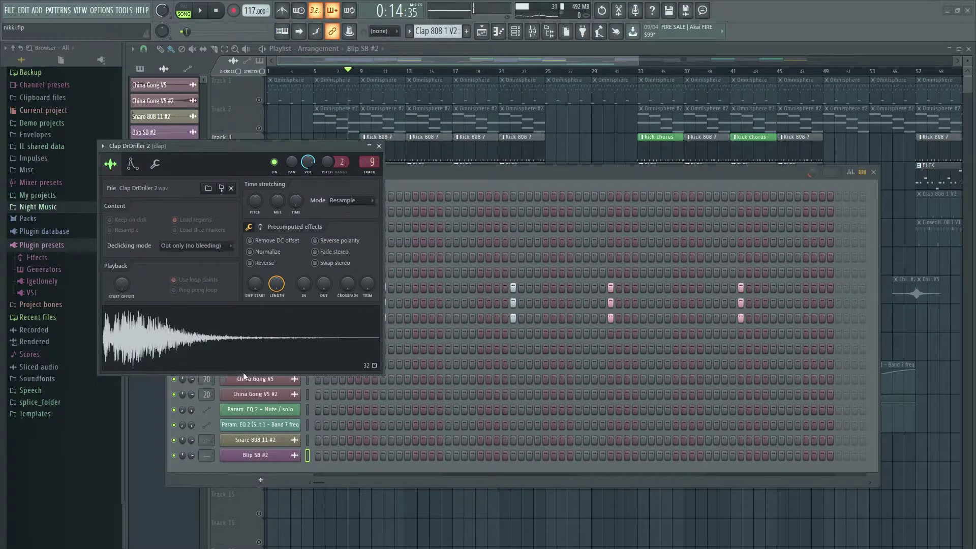
{"action": "left_click", "coordinate": [379, 147]}
{"action": "key", "text": "Escape"}
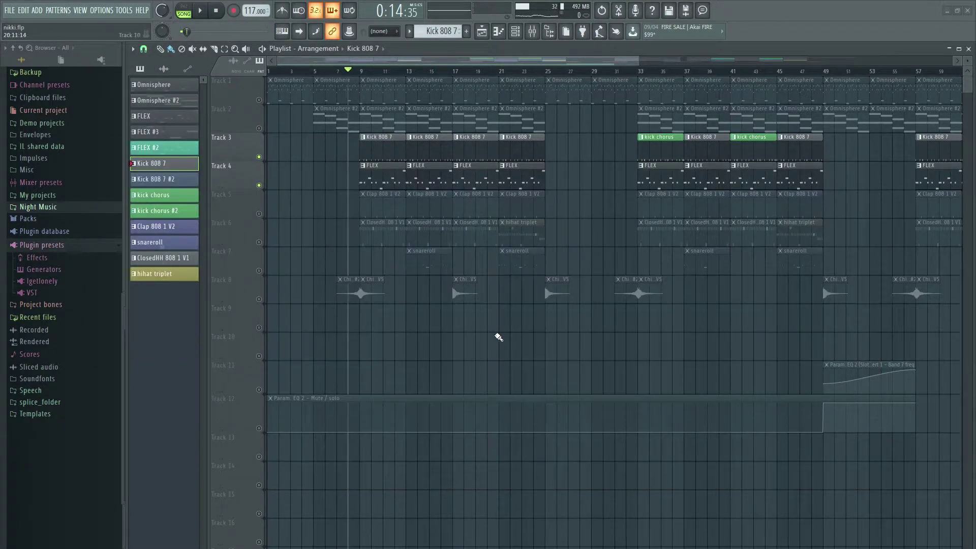
{"action": "key", "text": "F6"}
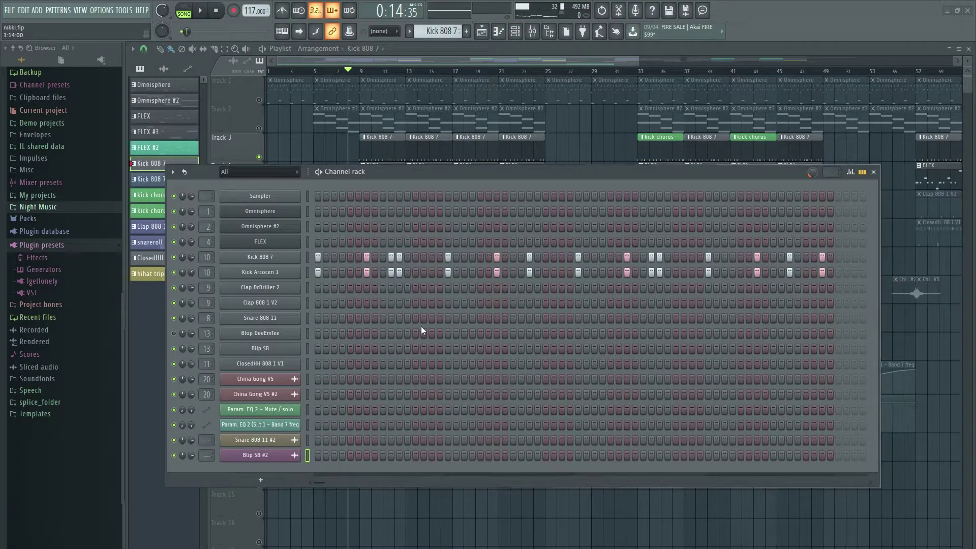
- In the Mixer, step through the soundfx, closed hat, Kick and clap channels, ending on soundfx
{"action": "key", "text": "F9"}
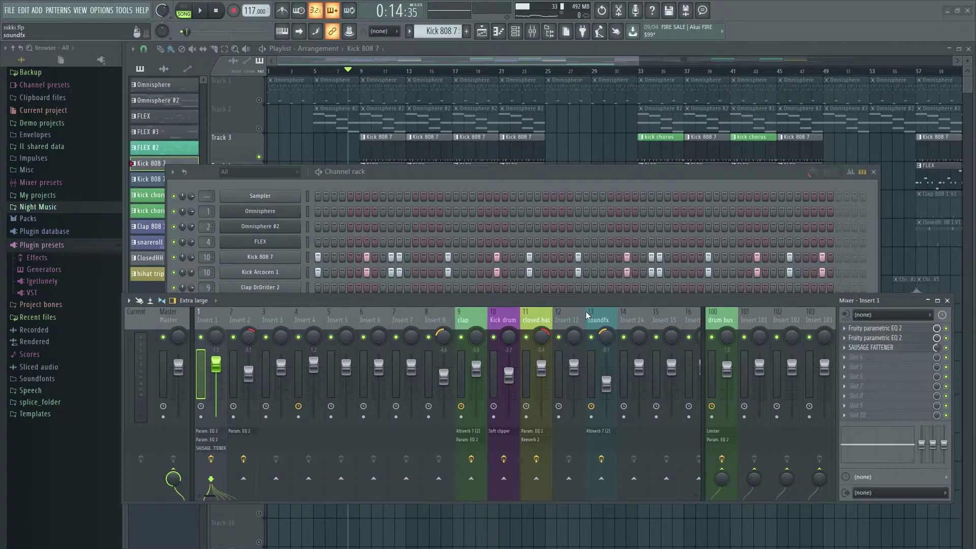
{"action": "left_click", "coordinate": [598, 320]}
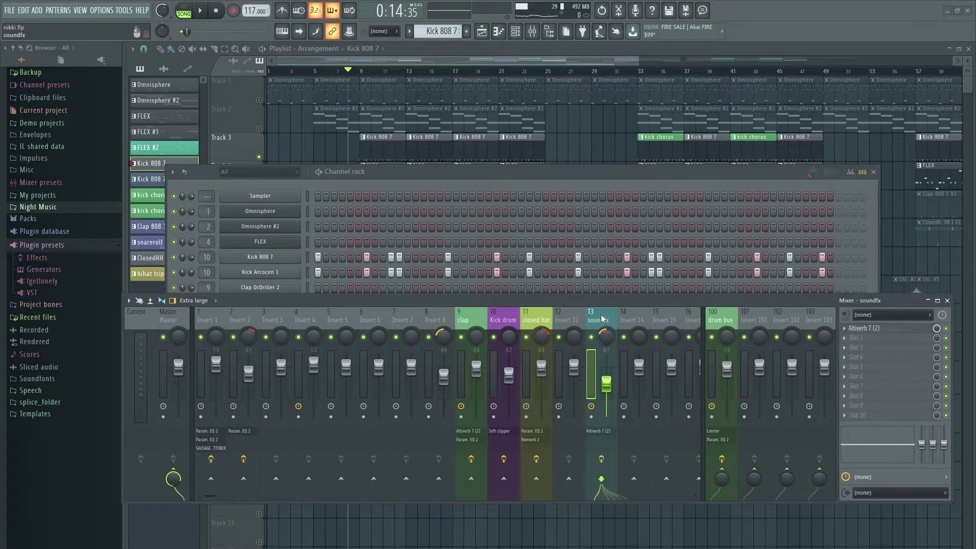
{"action": "left_click", "coordinate": [536, 319]}
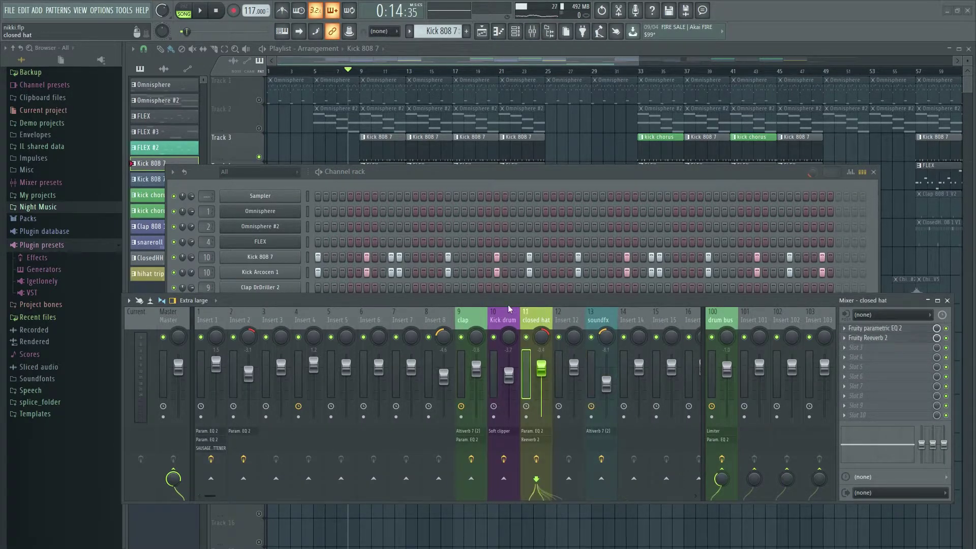
{"action": "left_click", "coordinate": [507, 320]}
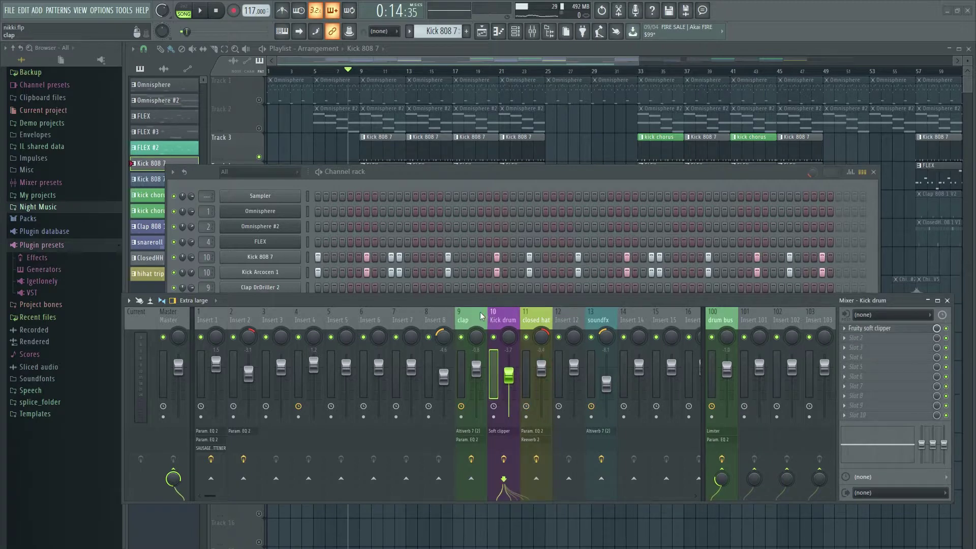
{"action": "left_click", "coordinate": [460, 316]}
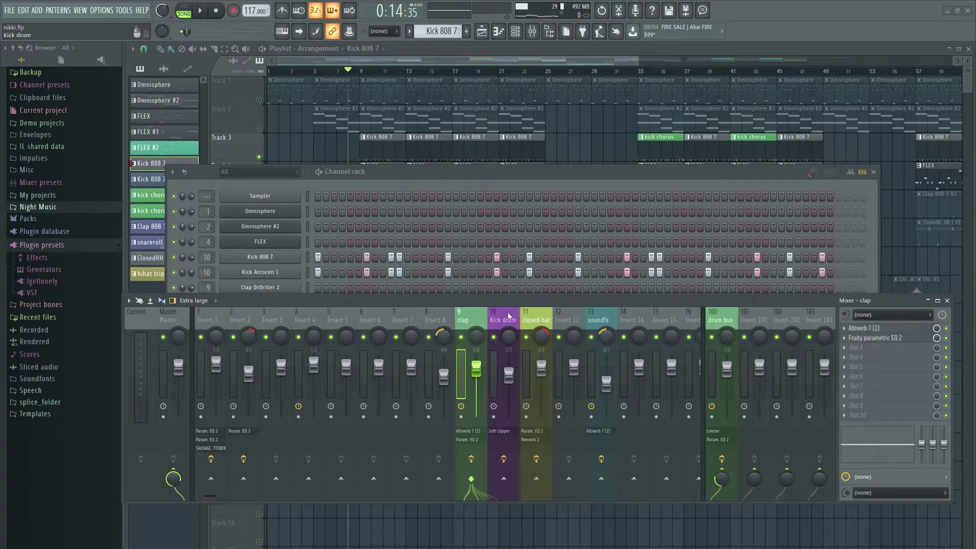
{"action": "left_click", "coordinate": [596, 326]}
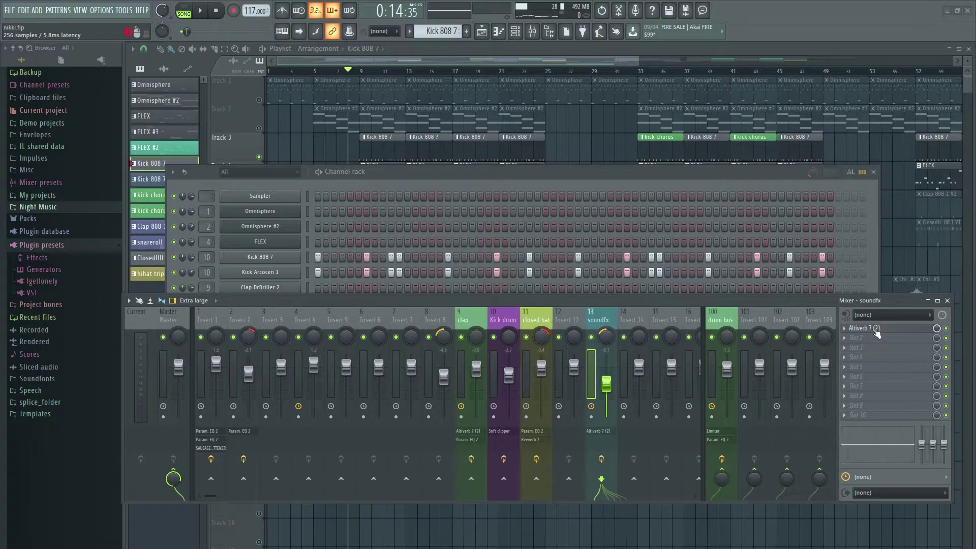
- Inspect the soundfx insert's Altiverb reverb, then lower the soundfx fader to about -9.5
{"action": "left_click", "coordinate": [877, 331]}
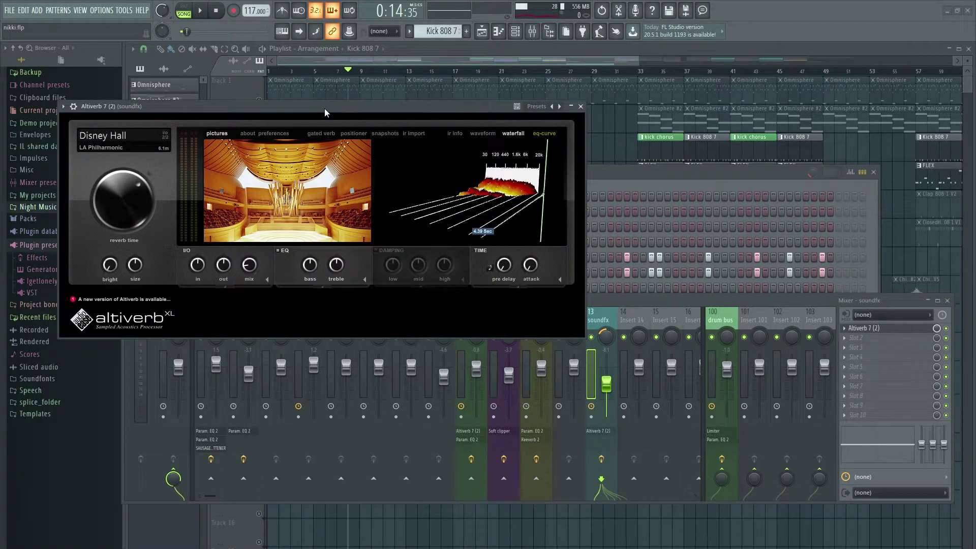
{"action": "left_click_drag", "start_coordinate": [324, 108], "coordinate": [376, 162]}
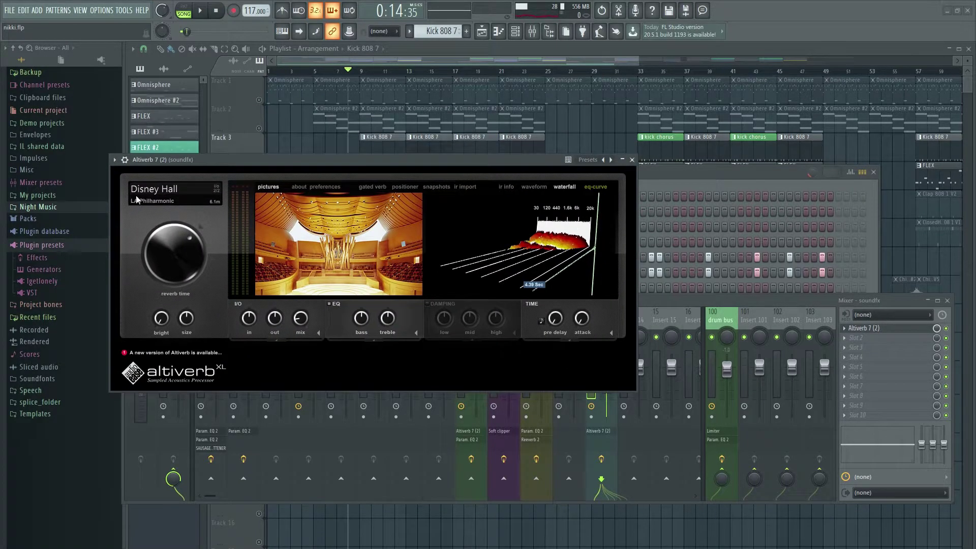
{"action": "left_click", "coordinate": [632, 160]}
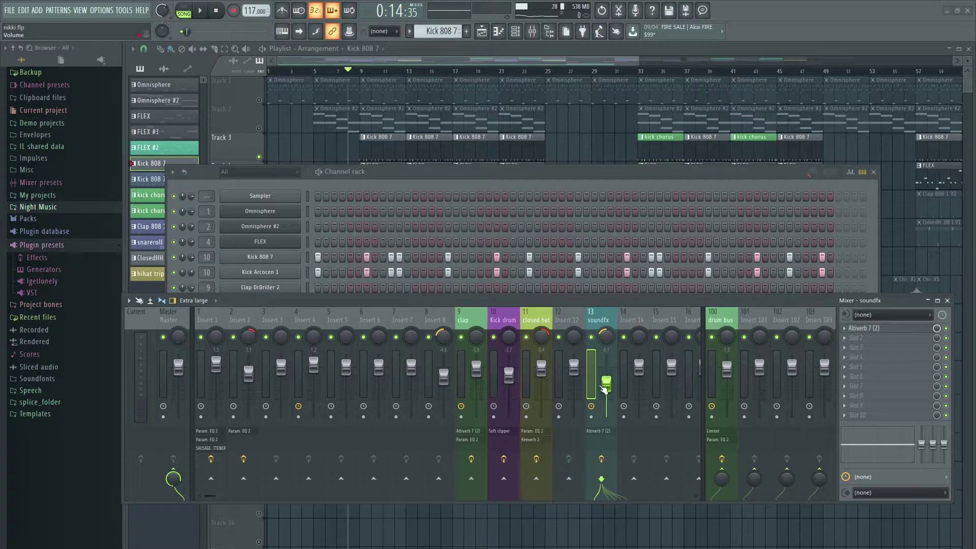
{"action": "left_click_drag", "start_coordinate": [605, 390], "coordinate": [605, 395]}
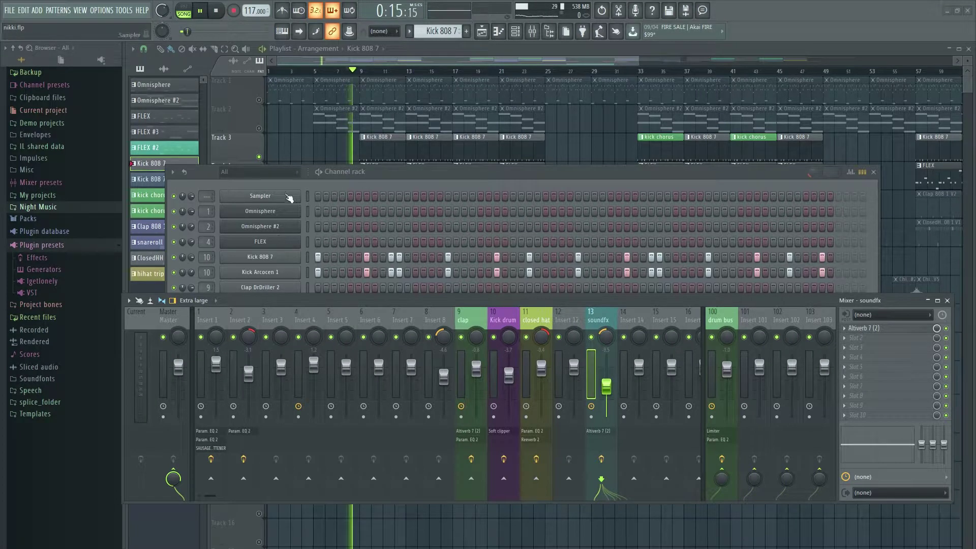
- Bring the full arrangement playlist forward and audition the song
{"action": "left_click", "coordinate": [262, 157]}
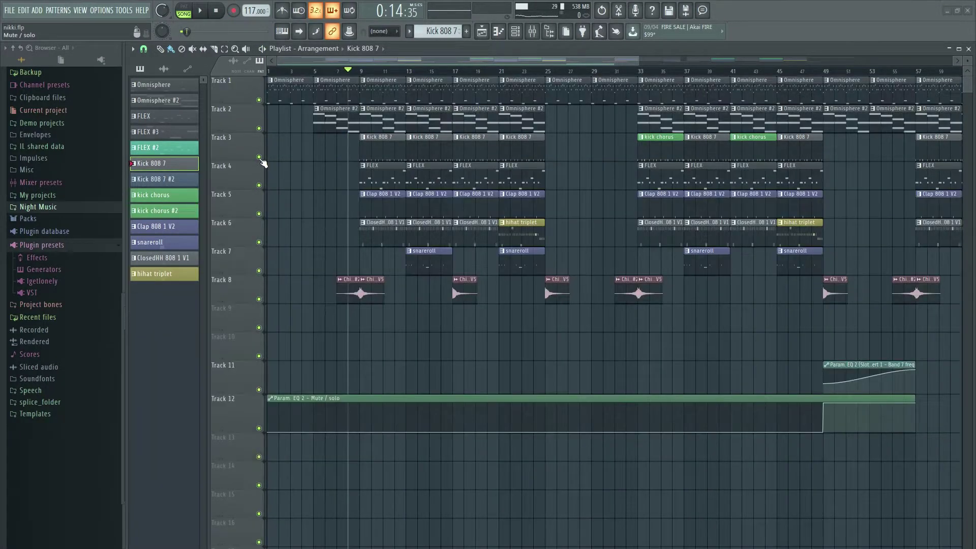
{"action": "key", "text": "space"}
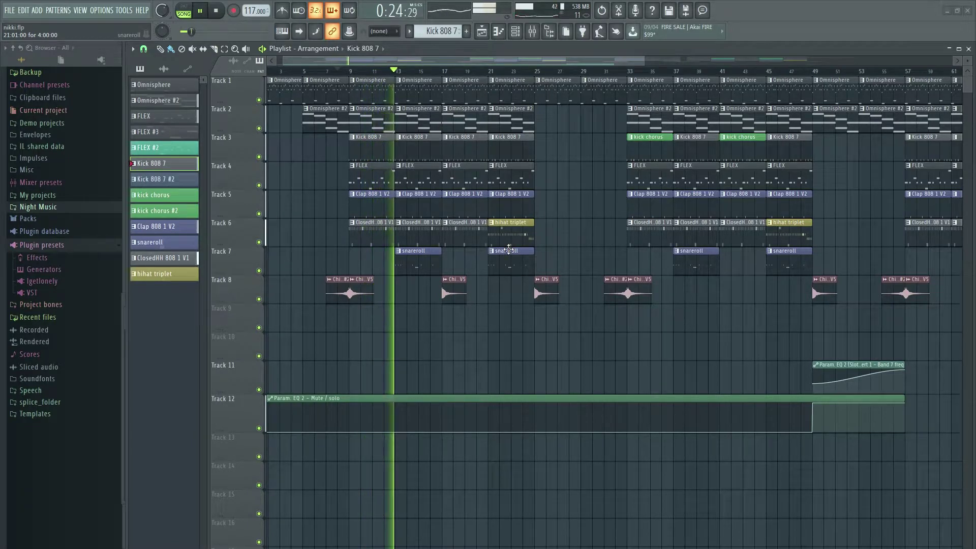
{"action": "key", "text": "space"}
- Mark and play a range starting at bar 9, then clear it at bar 25
{"action": "scroll", "coordinate": [564, 66], "scroll_direction": "left", "scroll_amount": 1}
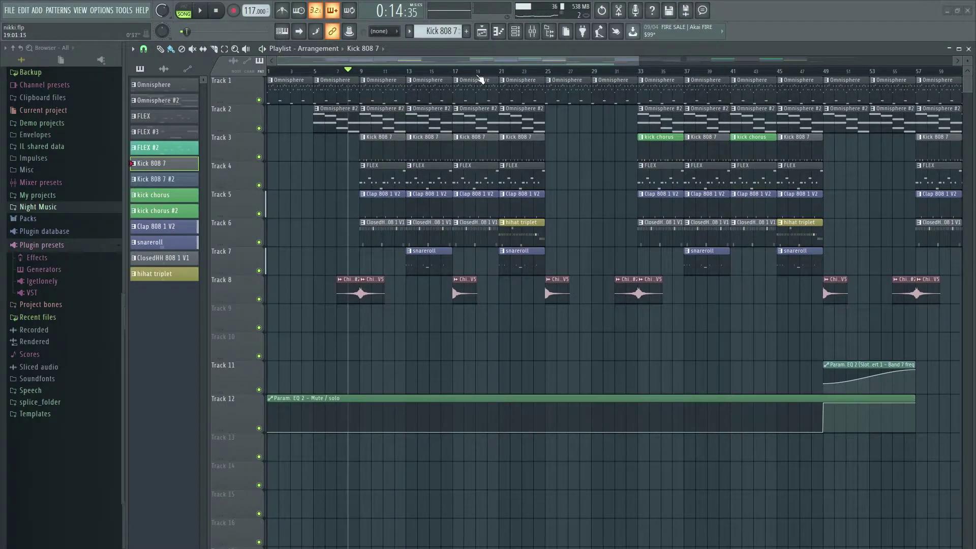
{"action": "left_click_drag", "start_coordinate": [385, 73], "coordinate": [524, 73]}
{"action": "scroll", "coordinate": [508, 74], "scroll_direction": "right", "scroll_amount": 5}
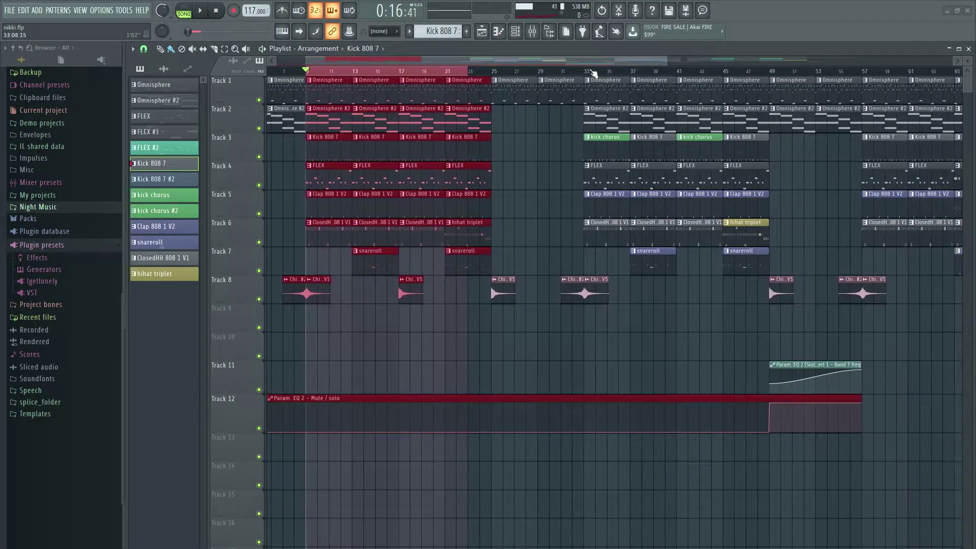
{"action": "key", "text": "space"}
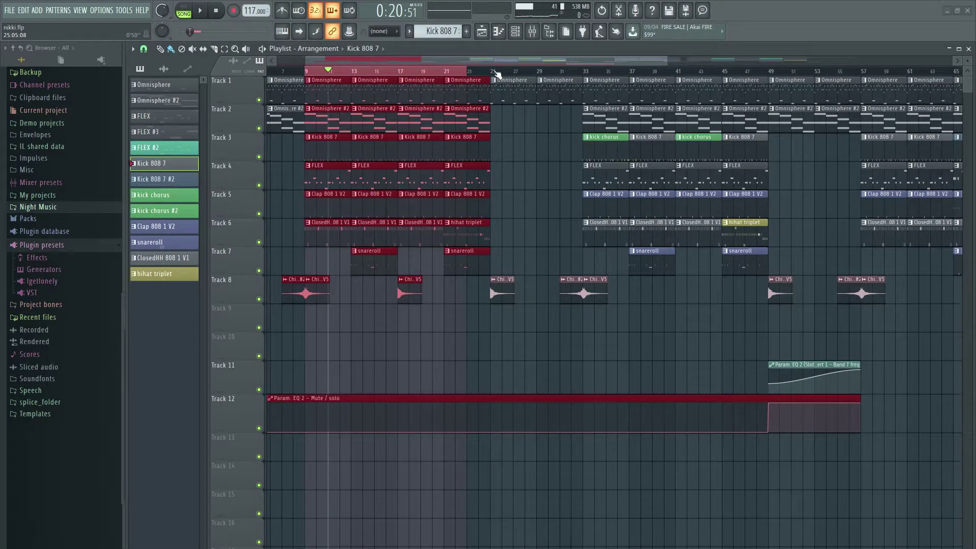
{"action": "left_click", "coordinate": [496, 74]}
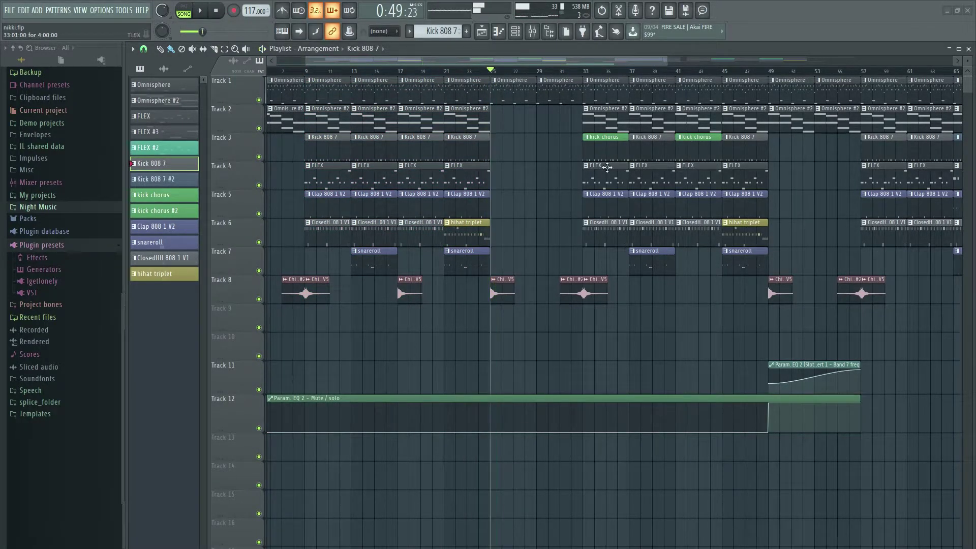
- Select bars 49 to 57 on the playlist ruler
{"action": "scroll", "coordinate": [562, 148], "scroll_direction": "down", "scroll_amount": 3}
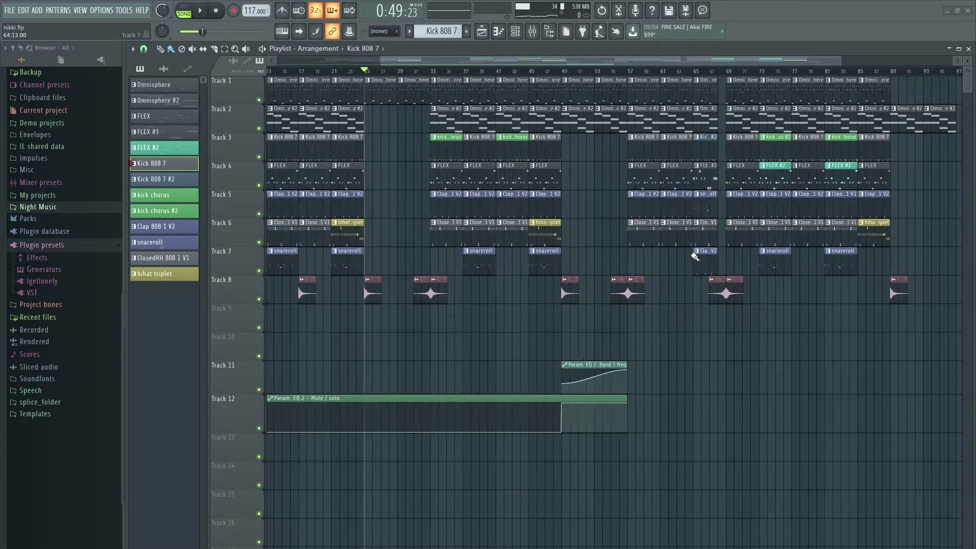
{"action": "scroll", "coordinate": [695, 256], "scroll_direction": "up", "scroll_amount": 3}
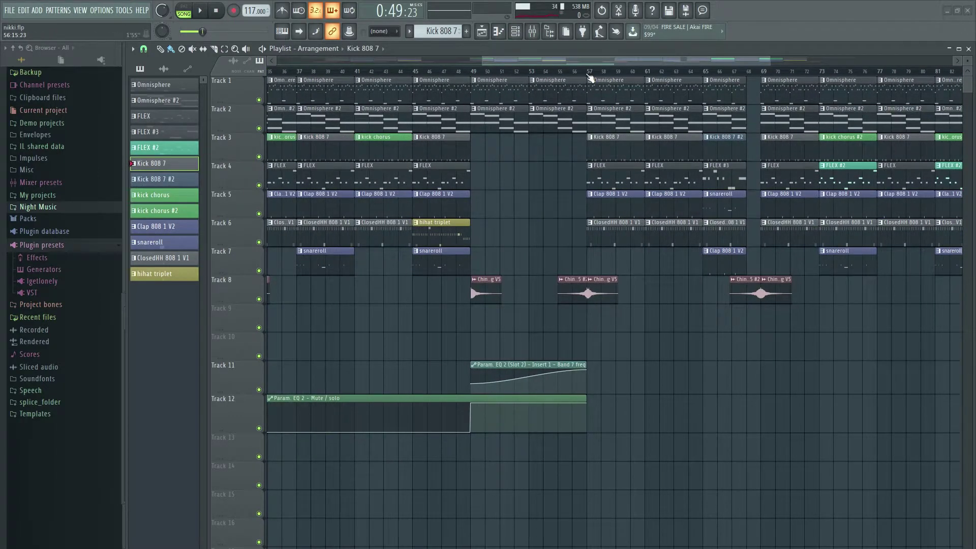
{"action": "left_click_drag", "start_coordinate": [590, 78], "coordinate": [471, 73]}
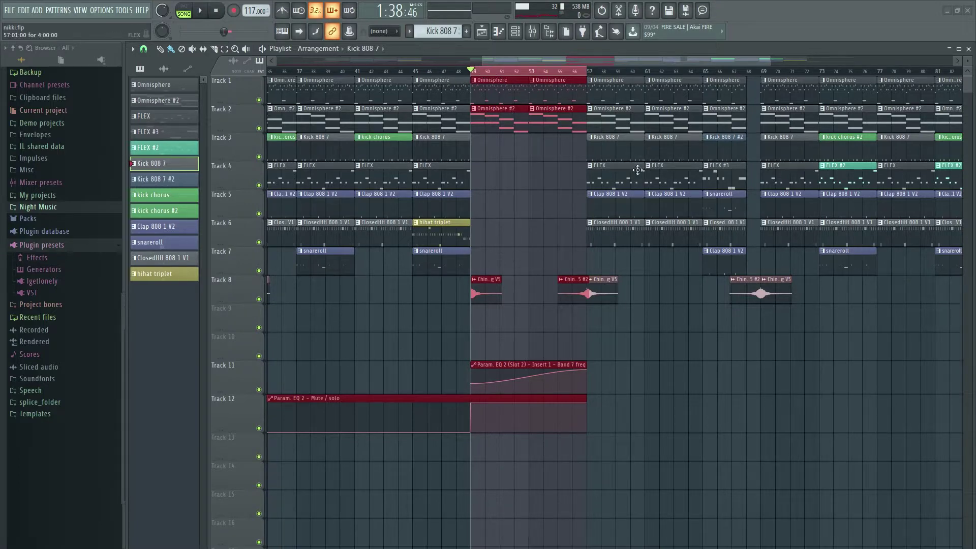
- Play the bars 49–57 section, clear the selection, and stop
{"action": "key", "text": "space"}
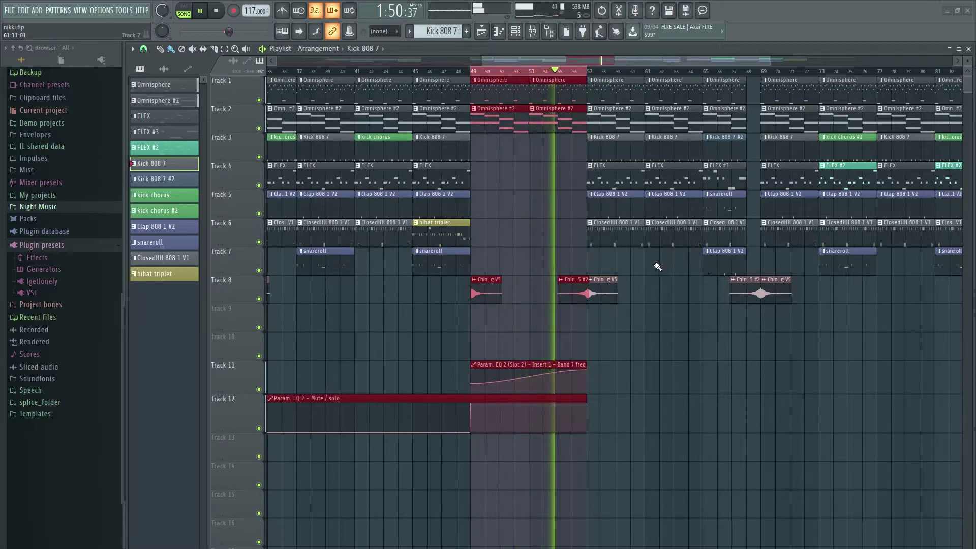
{"action": "left_click", "coordinate": [559, 79]}
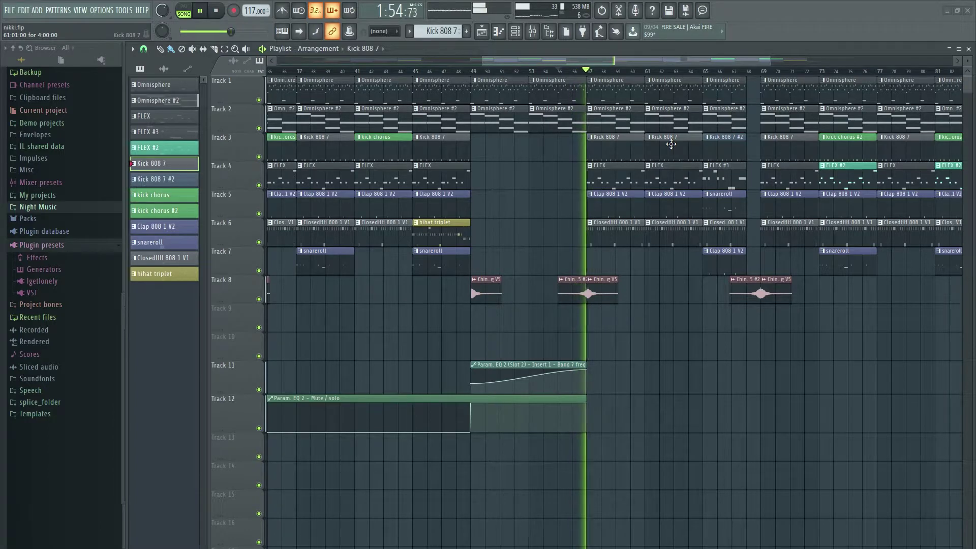
{"action": "key", "text": "space"}
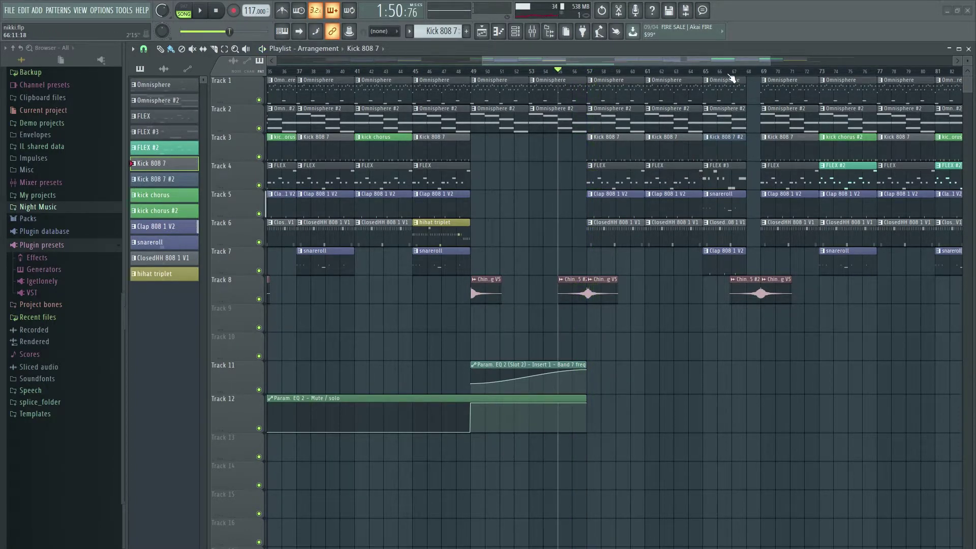
- Play the arrangement from bar 65, zoomed in on the China Gong clips
{"action": "left_click", "coordinate": [710, 73]}
{"action": "scroll", "coordinate": [673, 64], "scroll_direction": "up", "scroll_amount": 4}
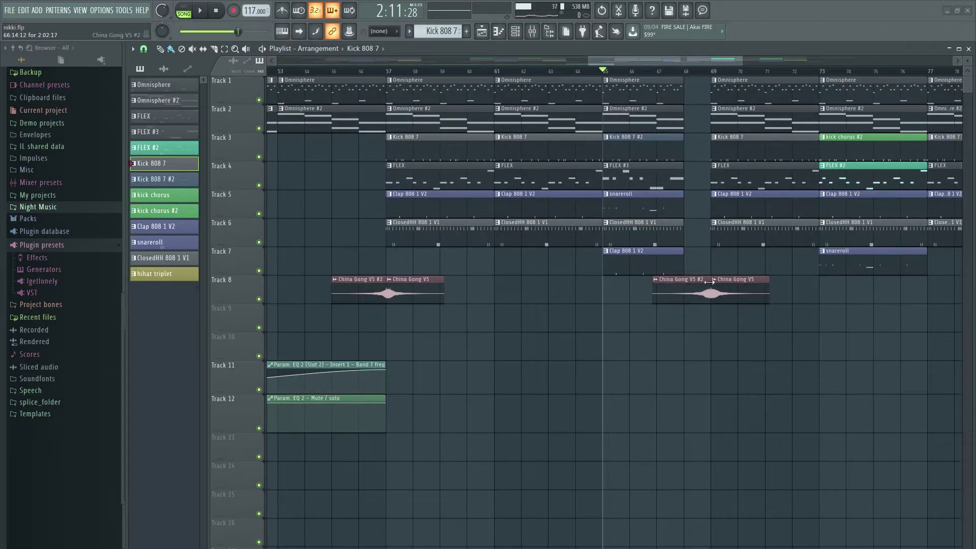
{"action": "key", "text": "space"}
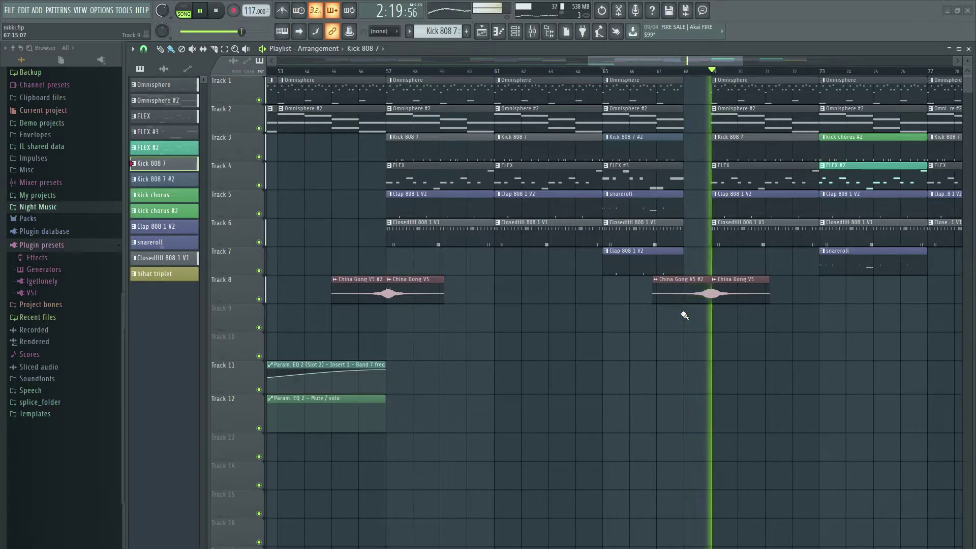
- Delete the China Gong V5 #2 clip on Track 8 and replay from bar 65 to check
{"action": "key", "text": "space"}
{"action": "right_click", "coordinate": [695, 286]}
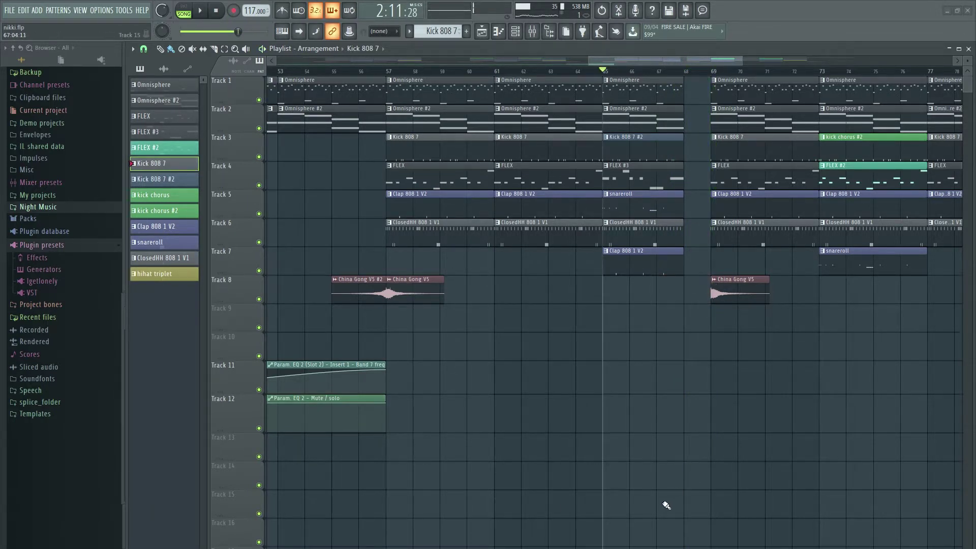
{"action": "key", "text": "space"}
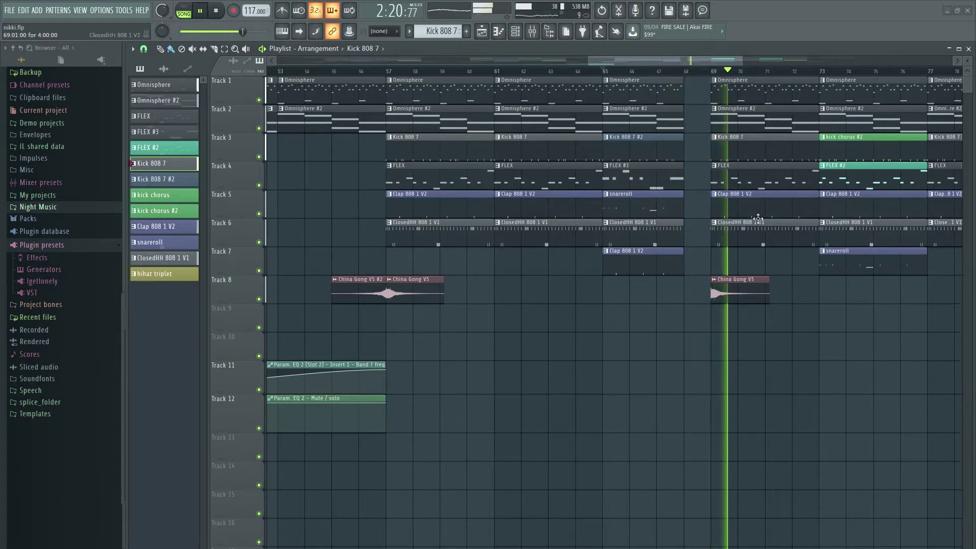
{"action": "key", "text": "space"}
{"action": "scroll", "coordinate": [610, 384], "scroll_direction": "down", "scroll_amount": 2}
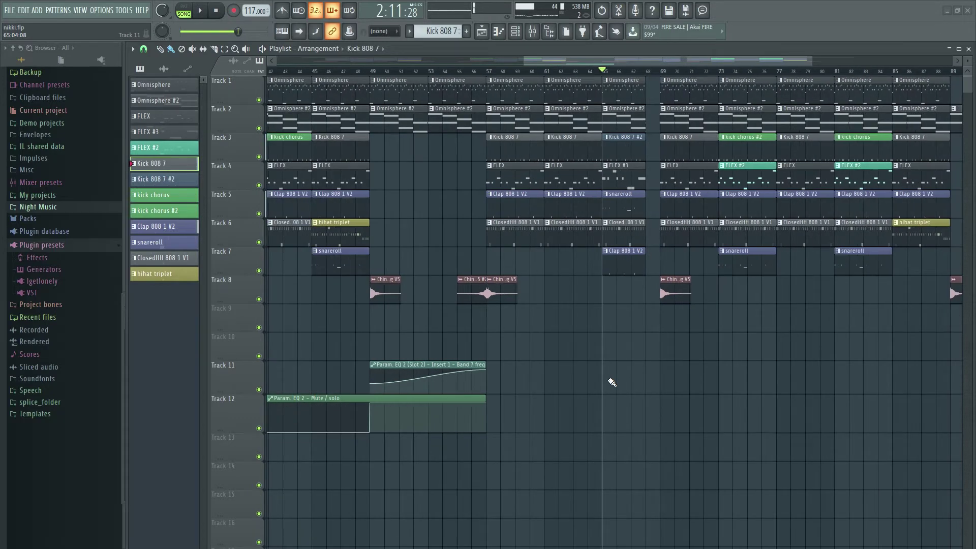